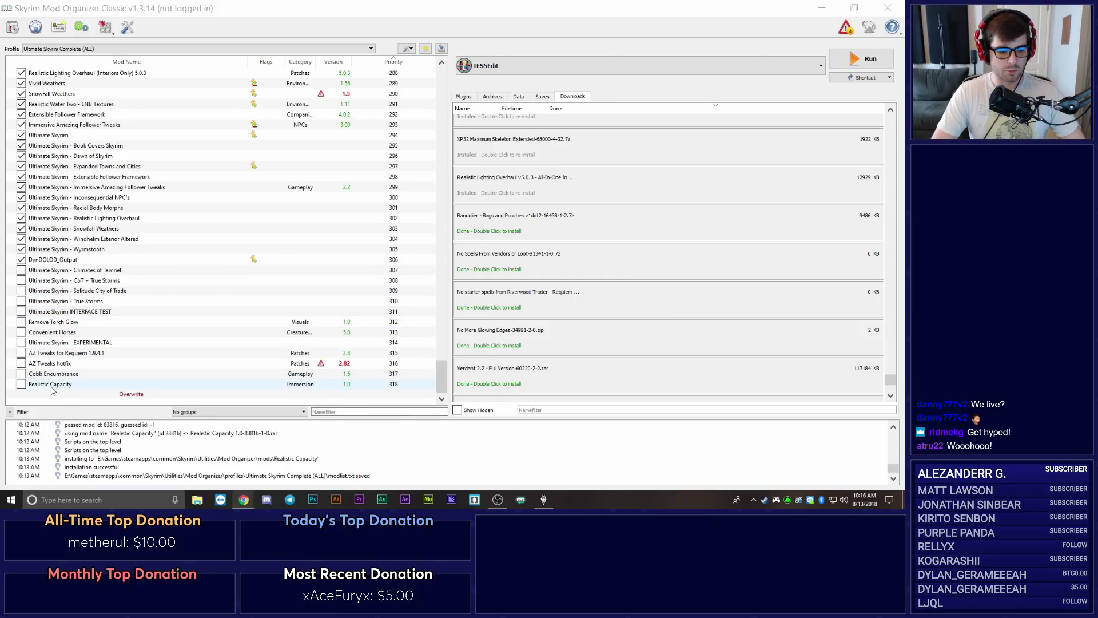
Move the Realistic Capacity mod directly above Cobb Encumbrance in the mod order and display the plugin load order.
drag(51, 387, 52, 370)
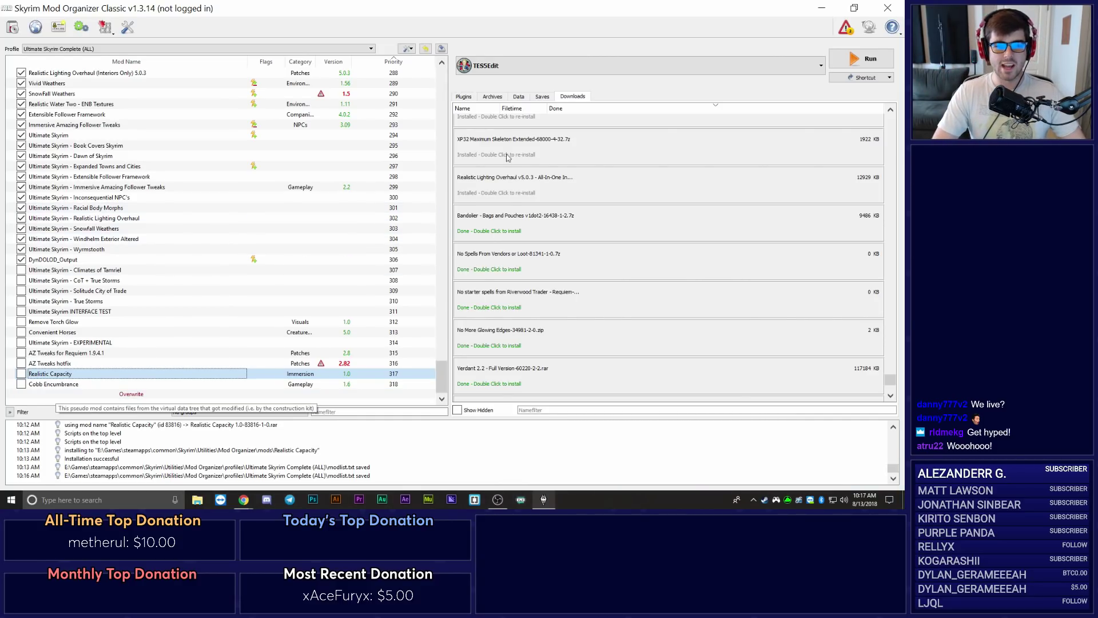
click(466, 97)
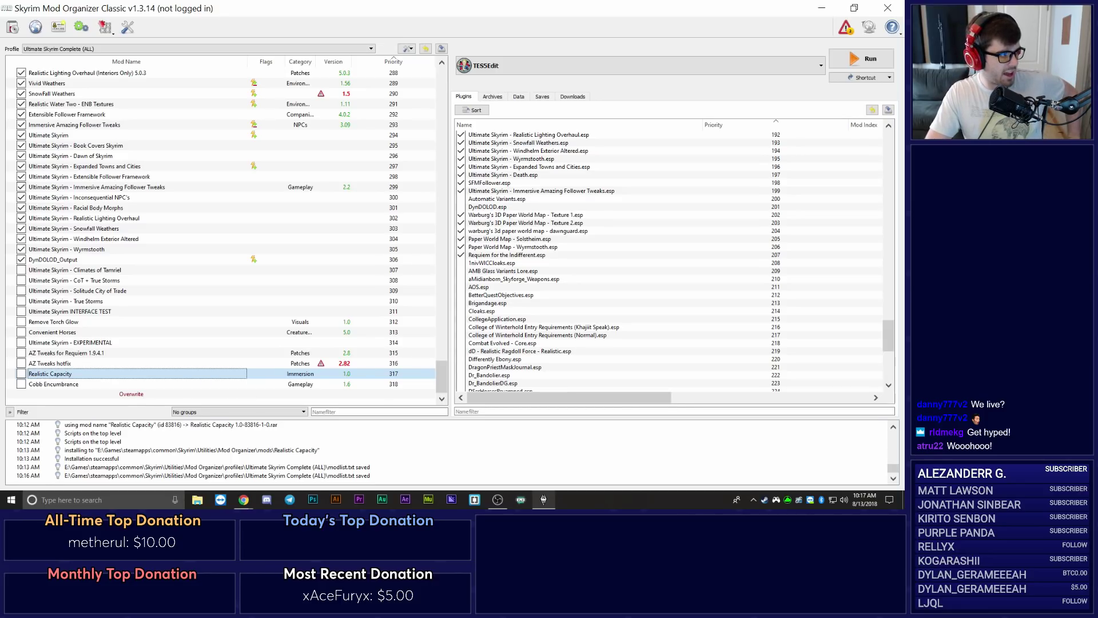
key(alt+Tab)
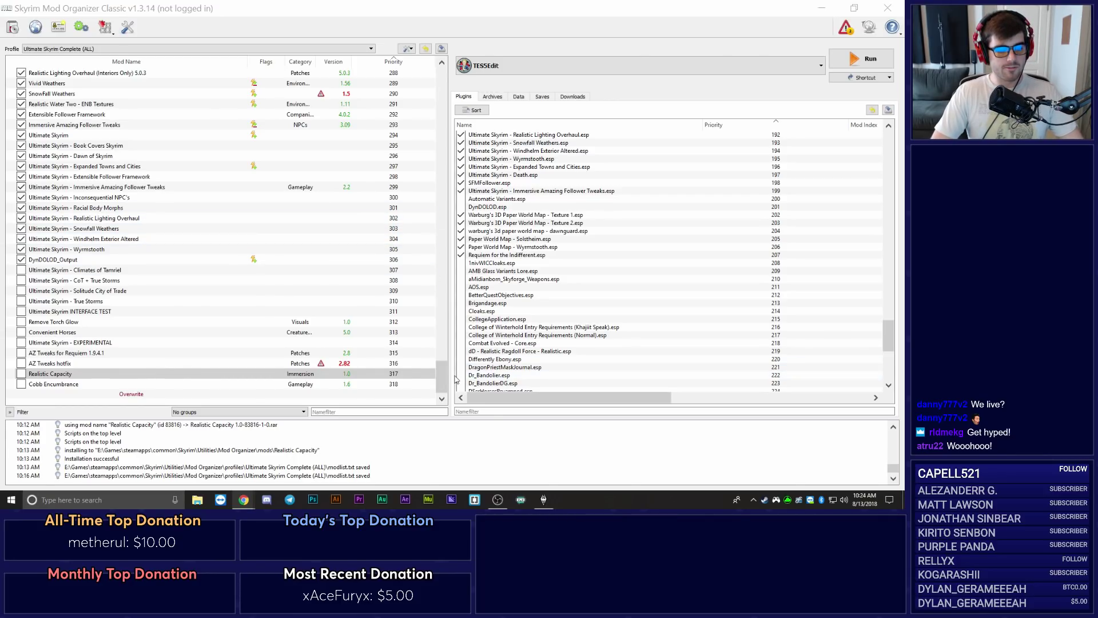
Enable the Realistic Capacity and Cobb Encumbrance mods and locate their plugins at the end of the load order.
click(94, 374)
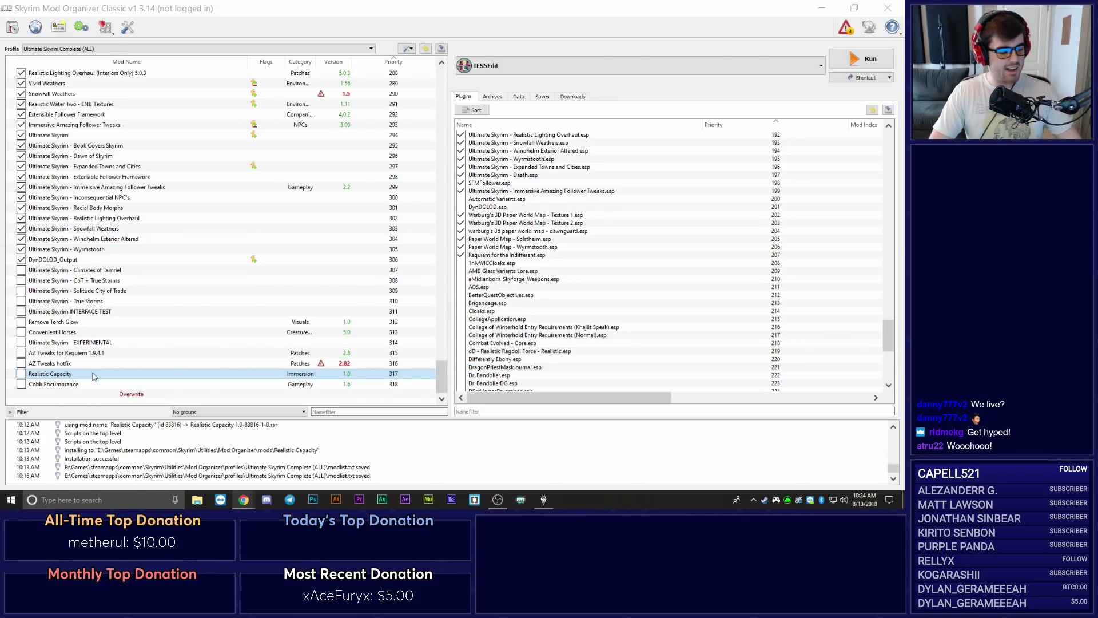
click(24, 374)
click(22, 374)
click(21, 384)
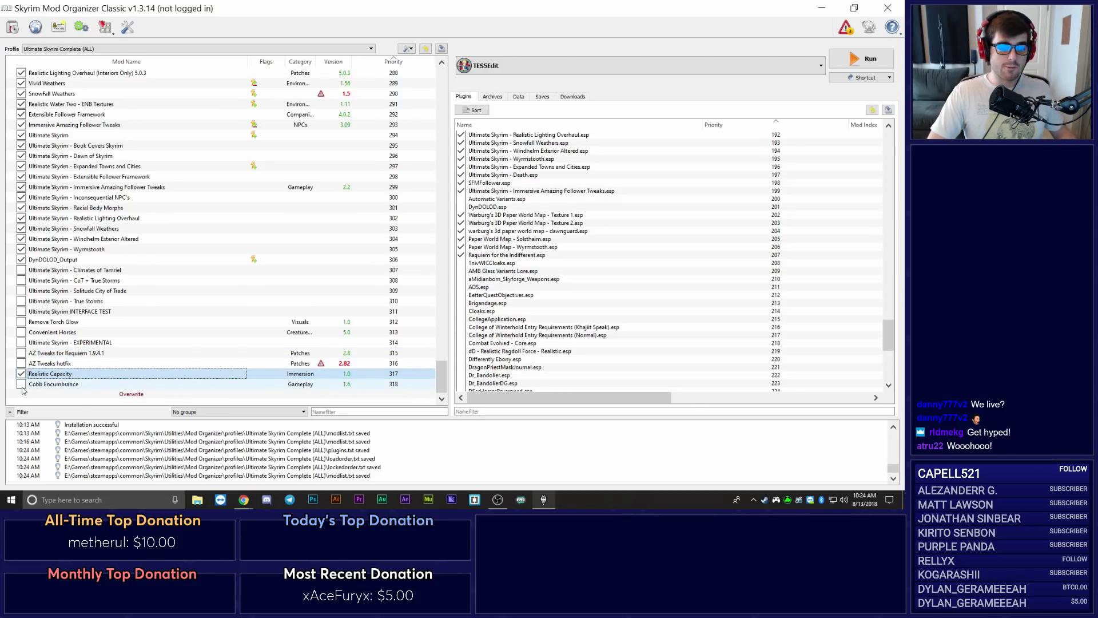
click(549, 289)
scroll(549, 286, down, 10)
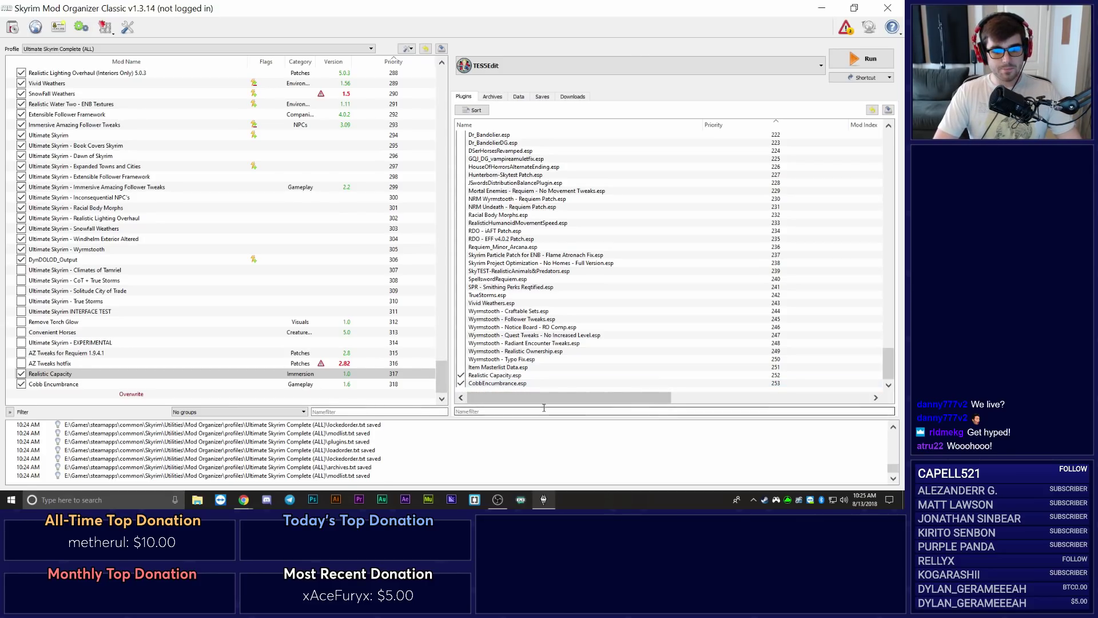
click(481, 375)
click(485, 383)
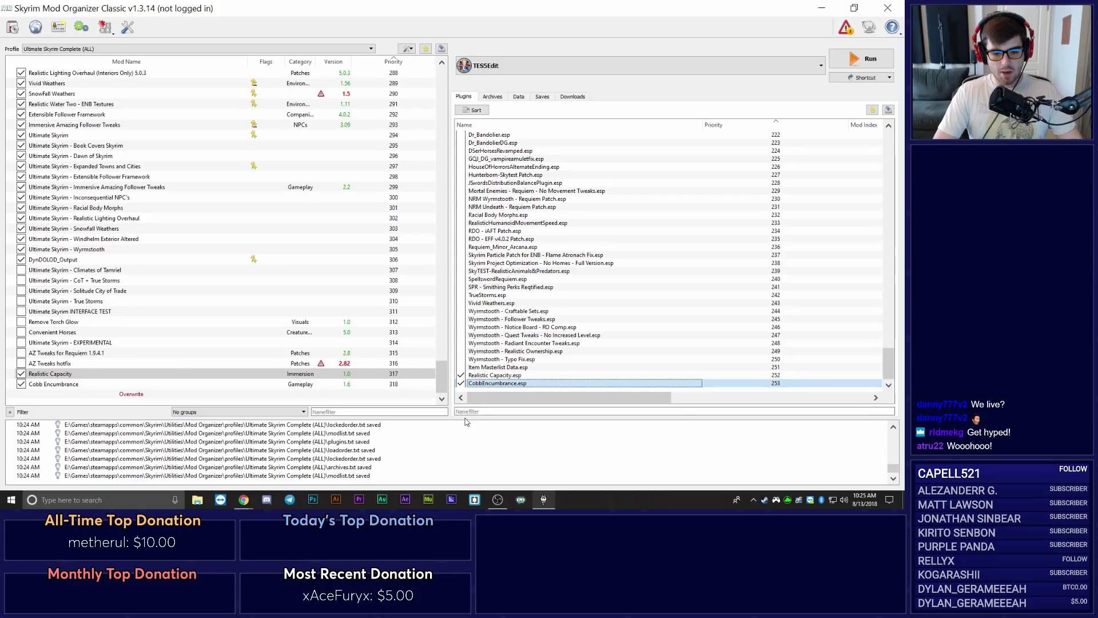
Open the Realistic Capacity mod's information and examine its file conflicts, INI files and optional ESPs.
double_click(66, 374)
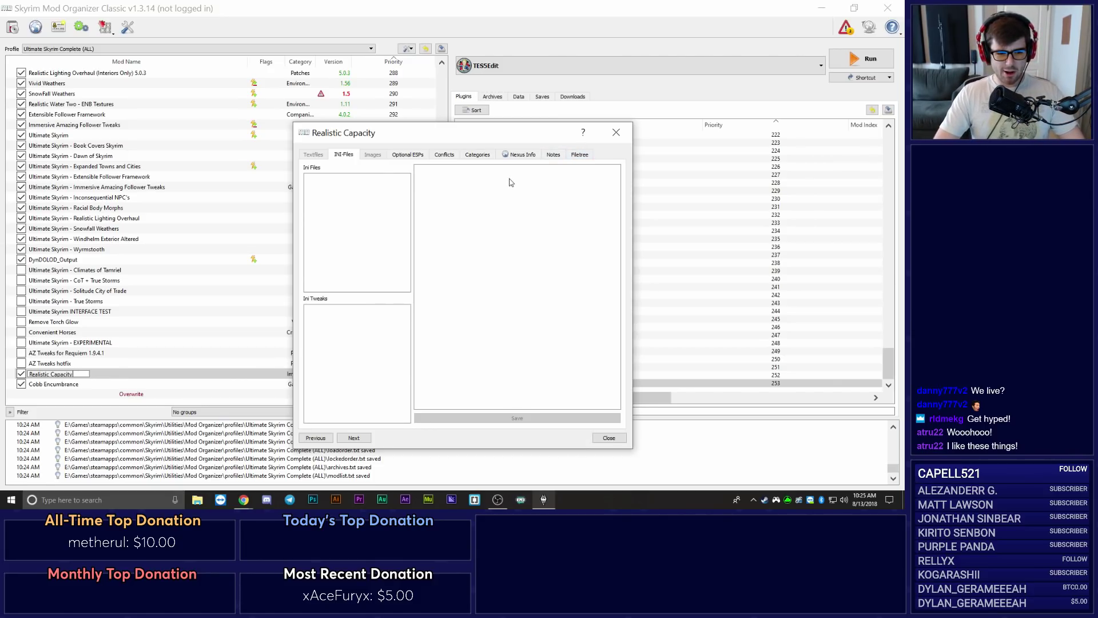
drag(407, 133, 664, 147)
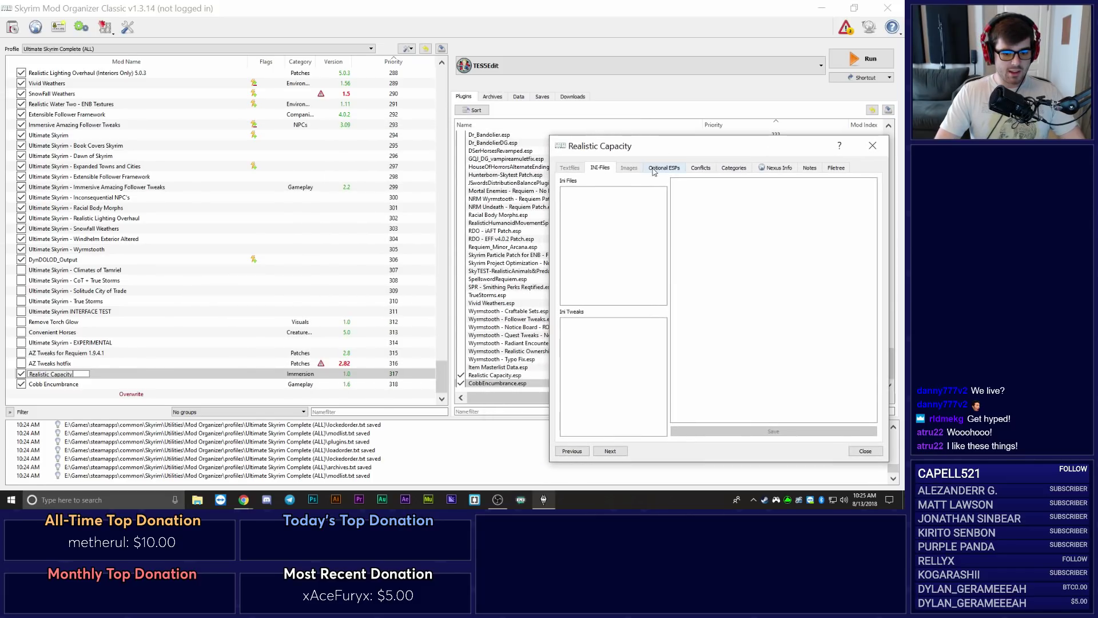
drag(774, 143, 548, 117)
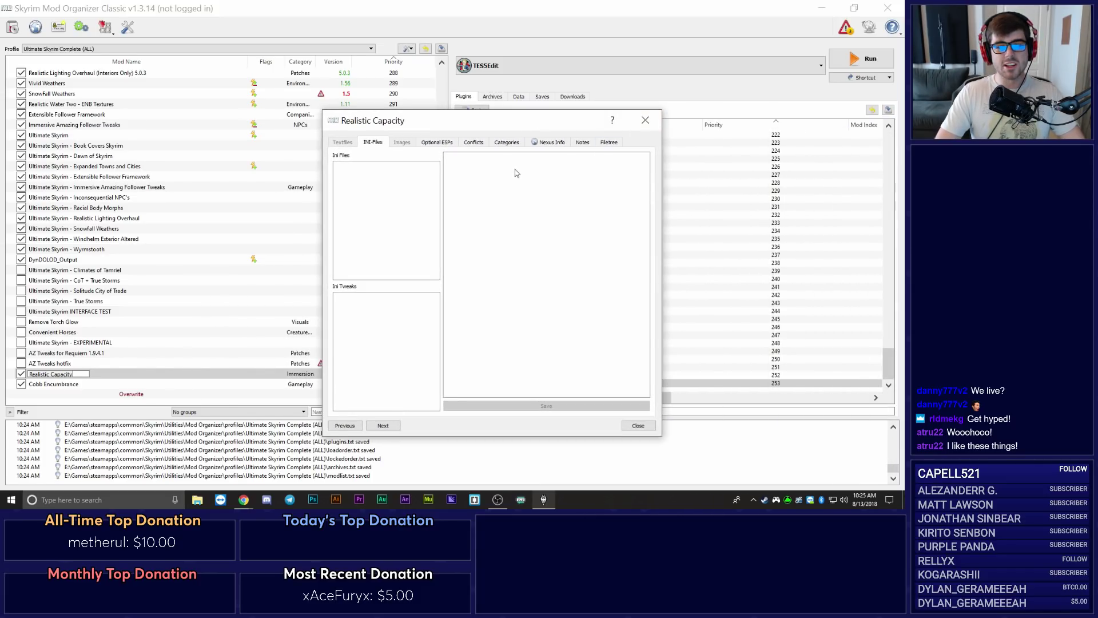
click(474, 142)
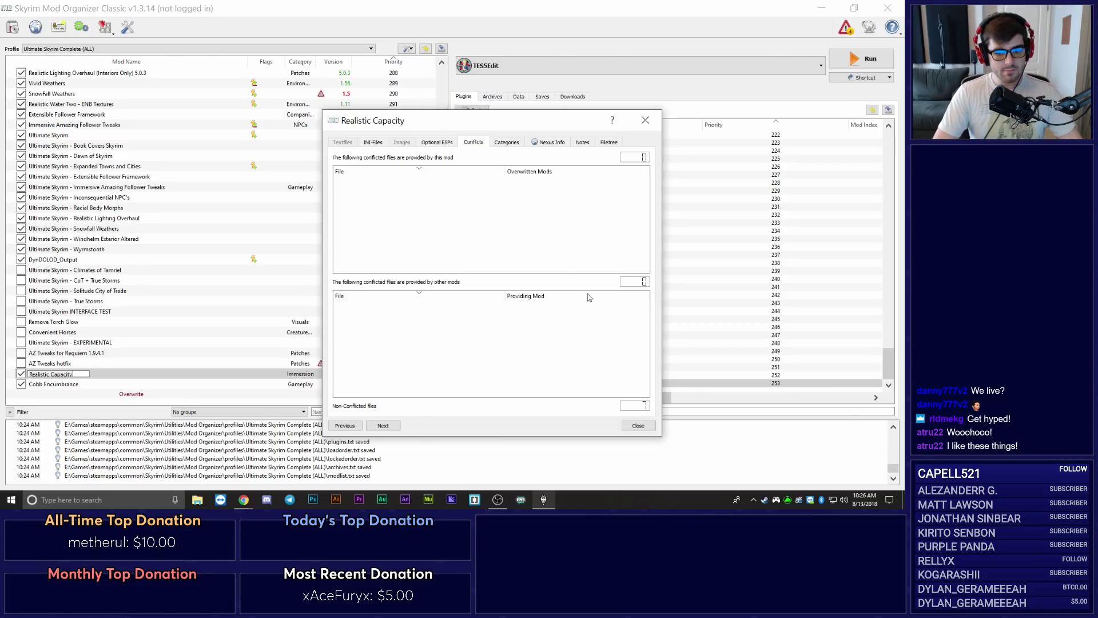
drag(380, 123, 489, 112)
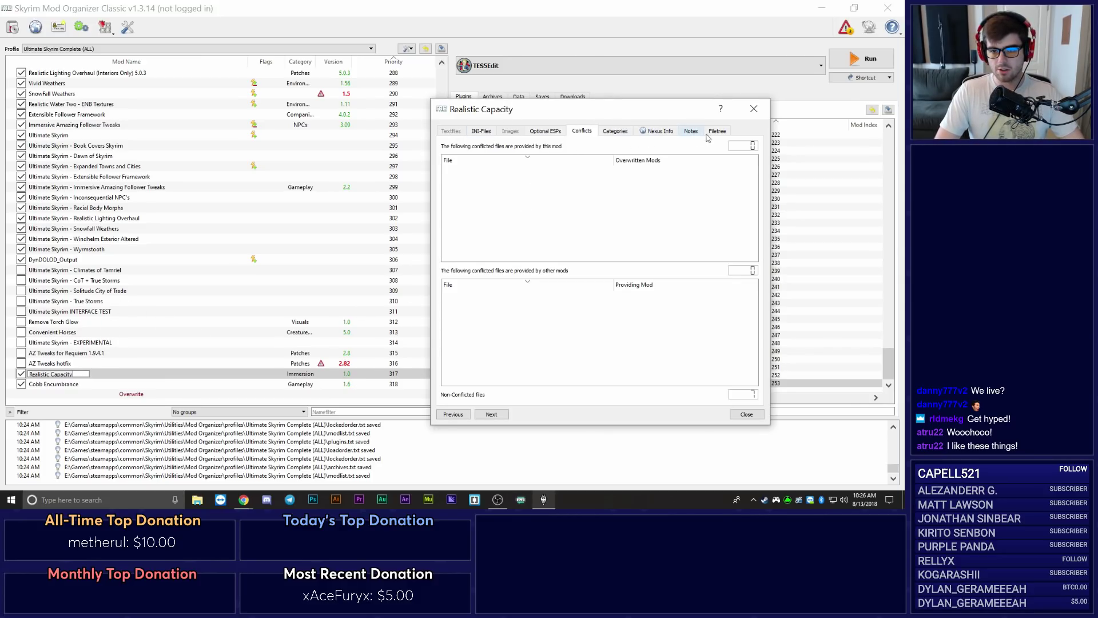
click(482, 131)
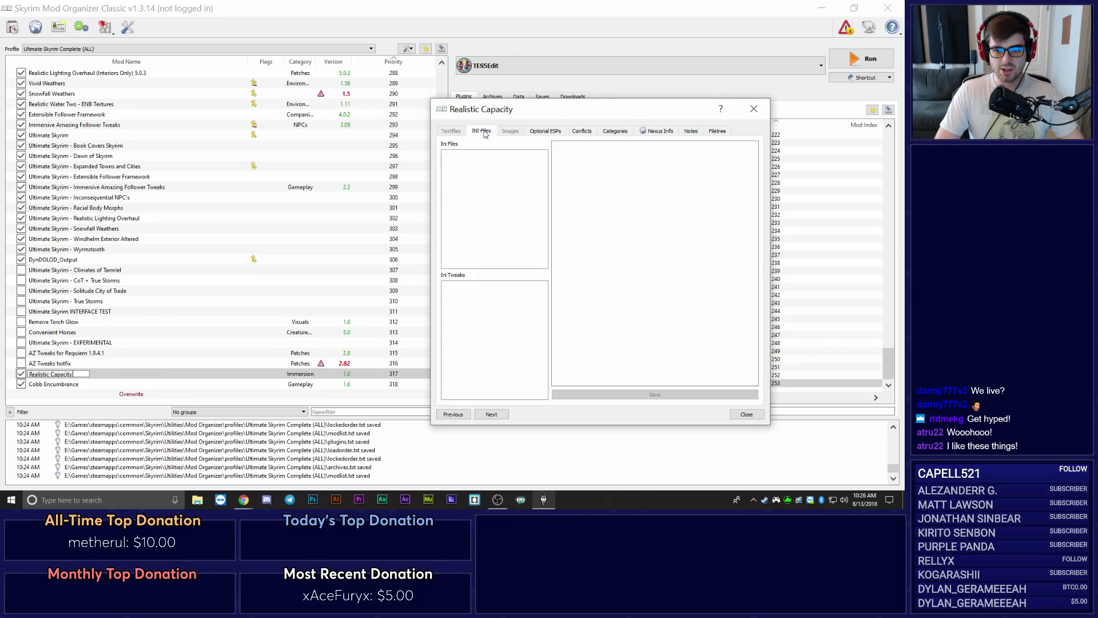
click(548, 134)
click(580, 131)
click(547, 131)
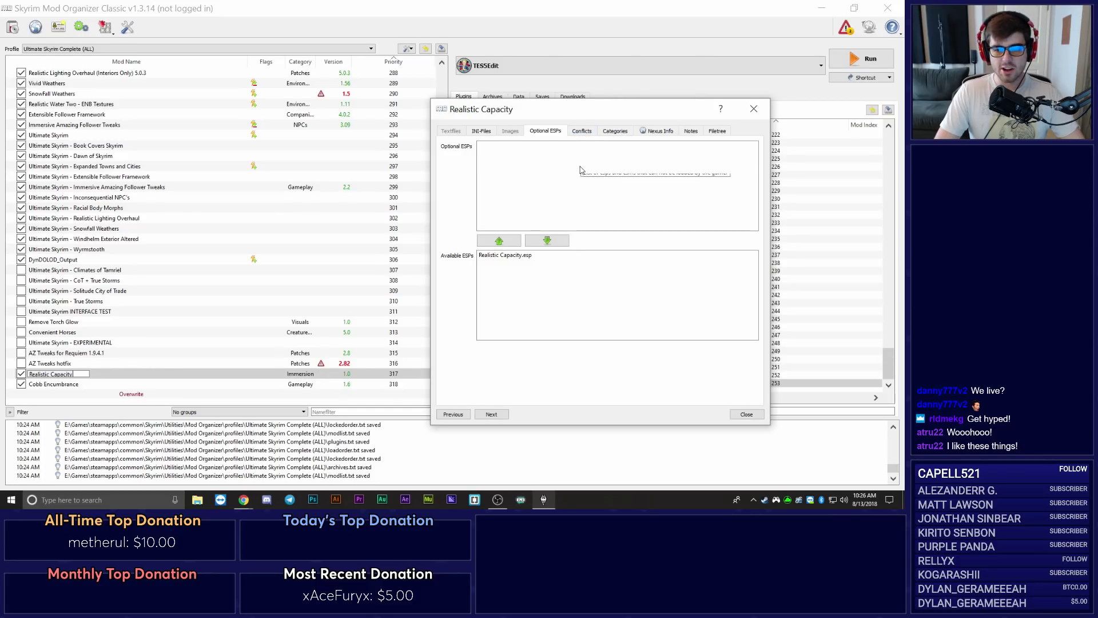
click(584, 131)
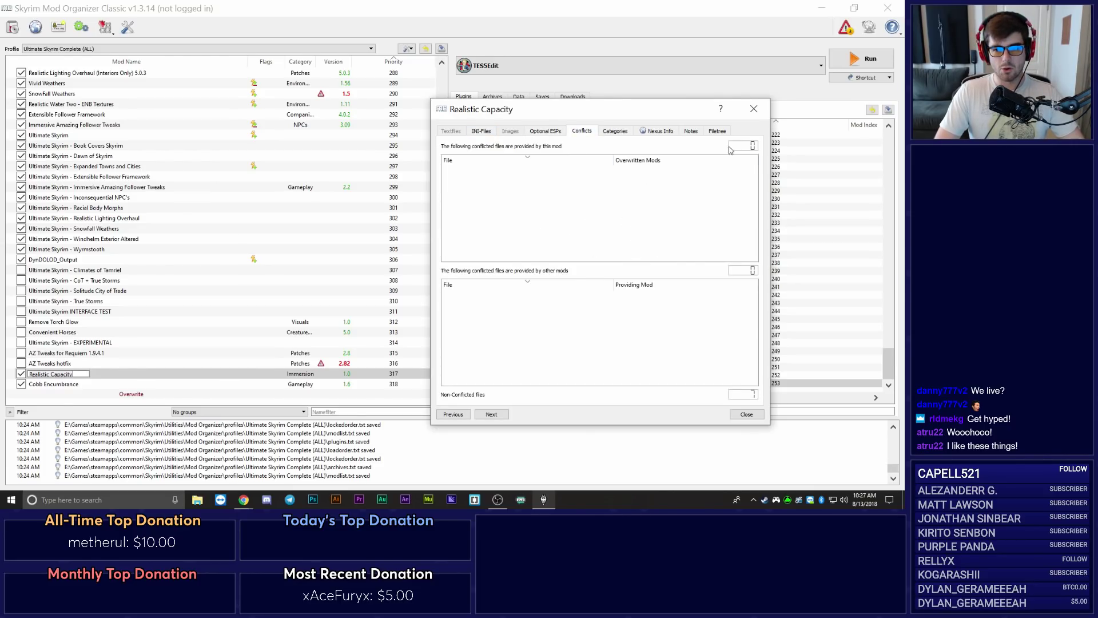
Examine the Realistic Capacity mod's file tree including its Scripts folder, recheck its conflicts, and close the information window.
click(716, 132)
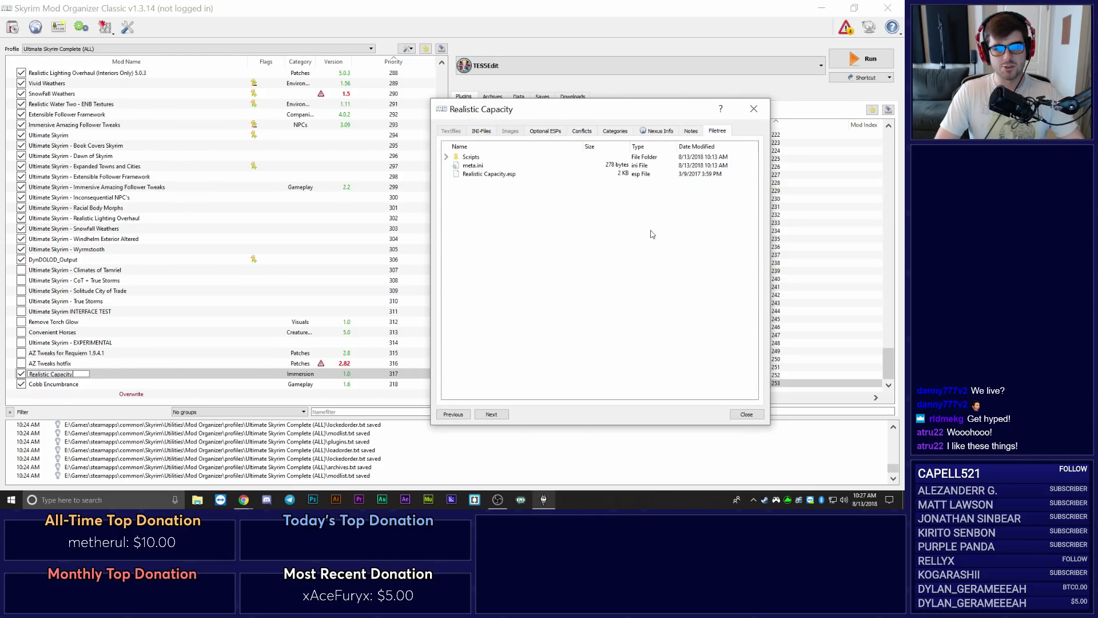
click(446, 157)
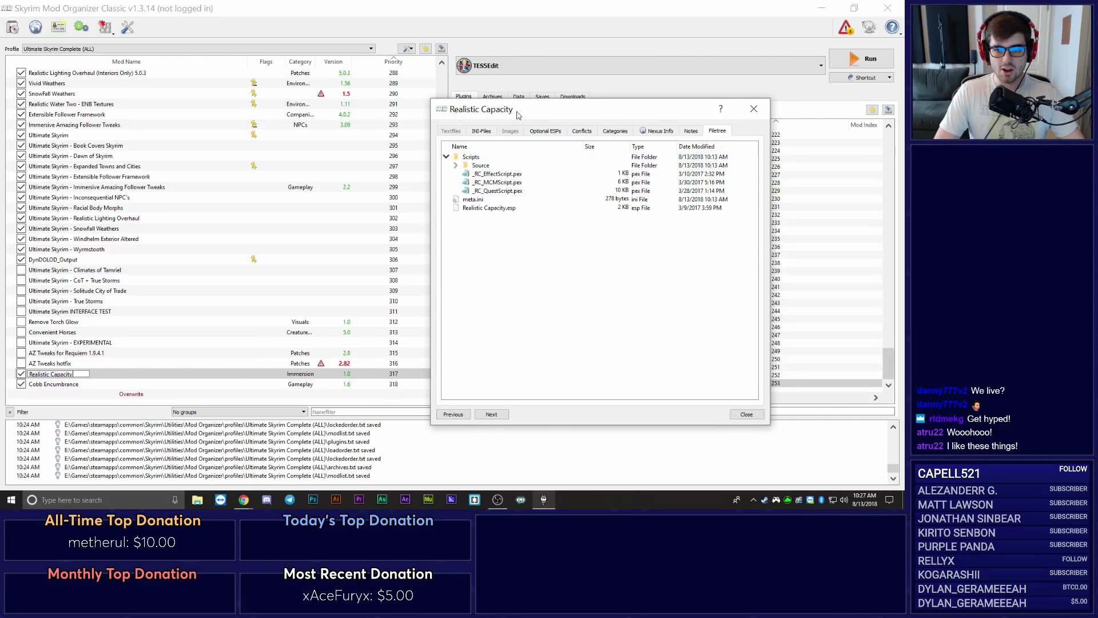
drag(520, 115, 511, 95)
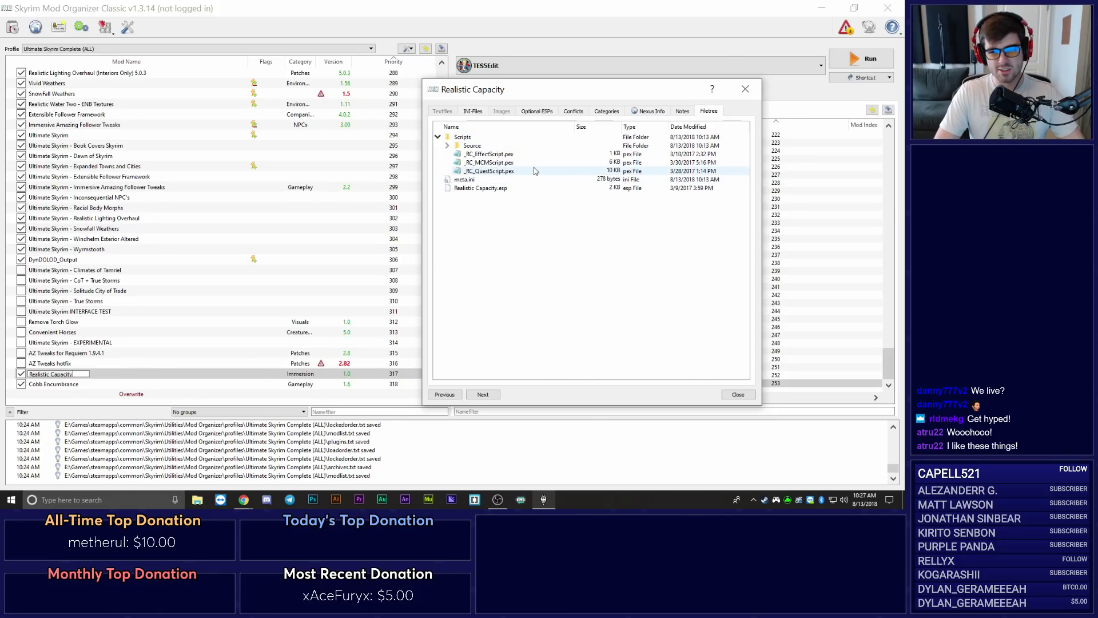
click(577, 112)
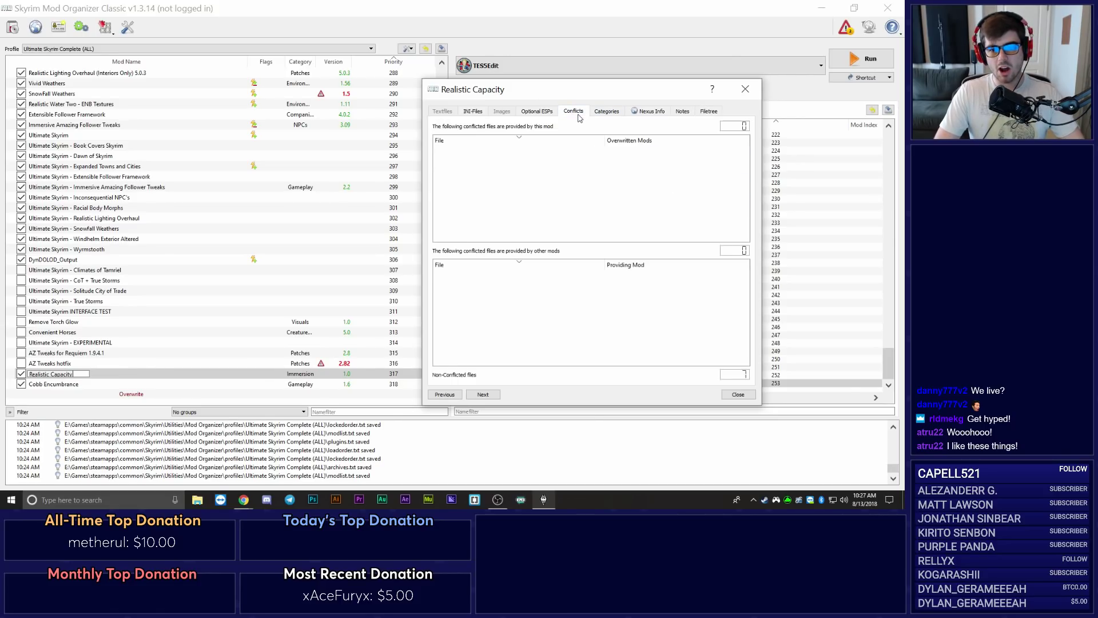
click(752, 95)
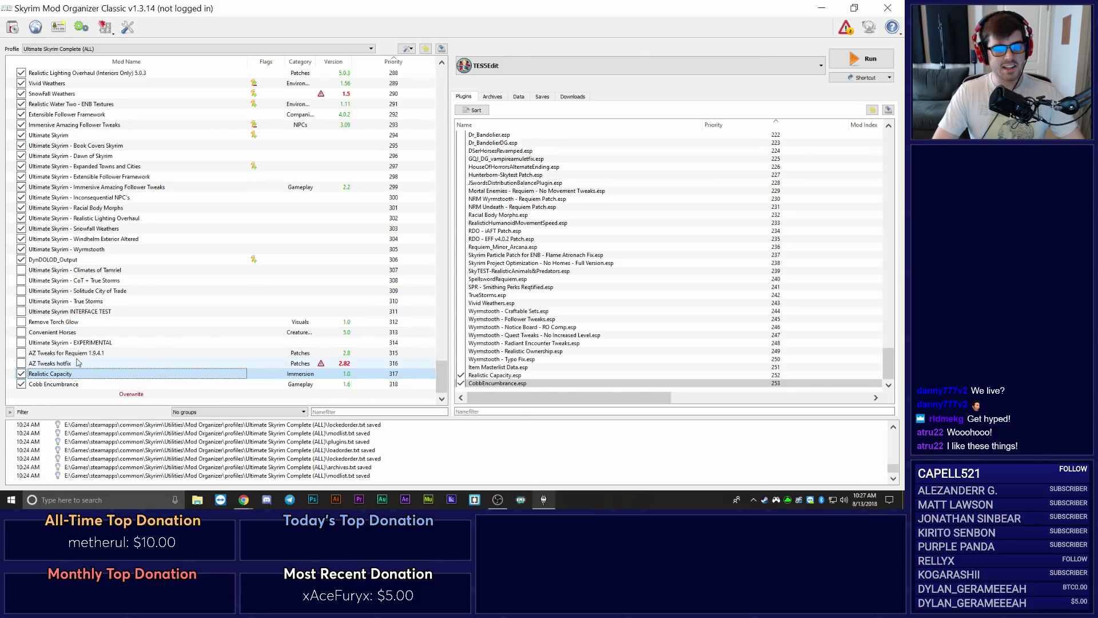
Open the Vivid Weathers mod's information, review which files it overwrites and which other mods overwrite, and close it.
scroll(114, 274, up, 4)
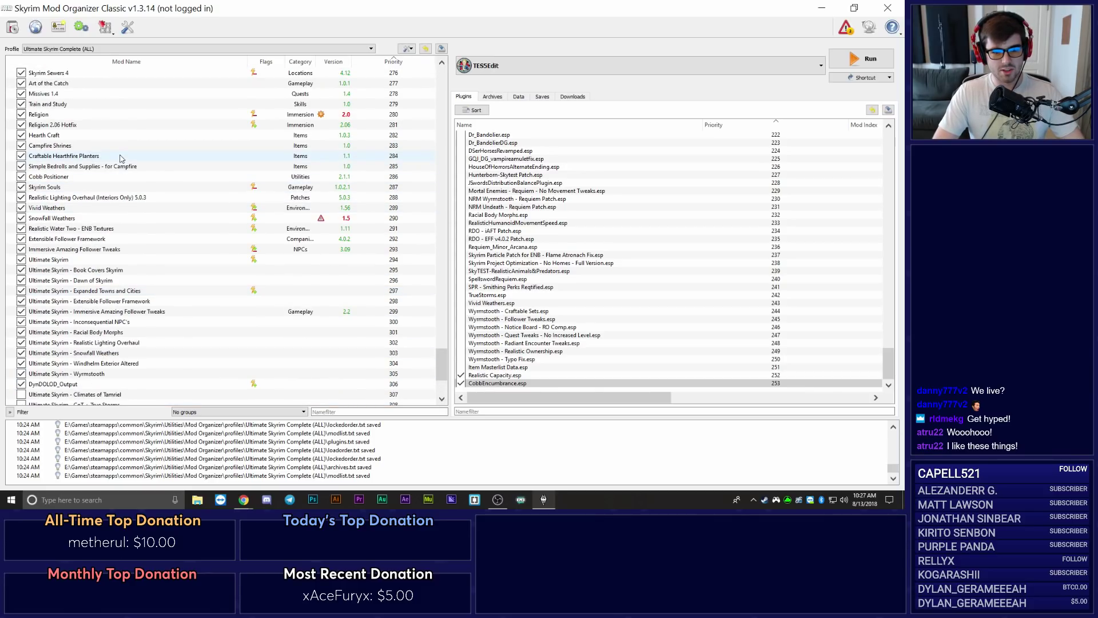
scroll(132, 260, down, 3)
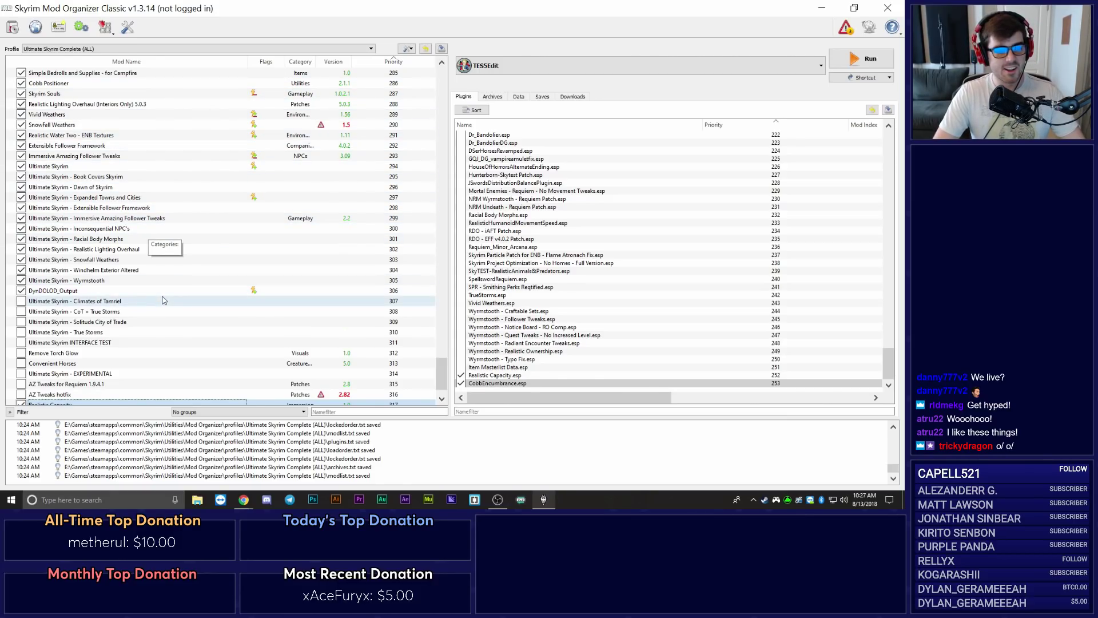
scroll(122, 250, up, 2)
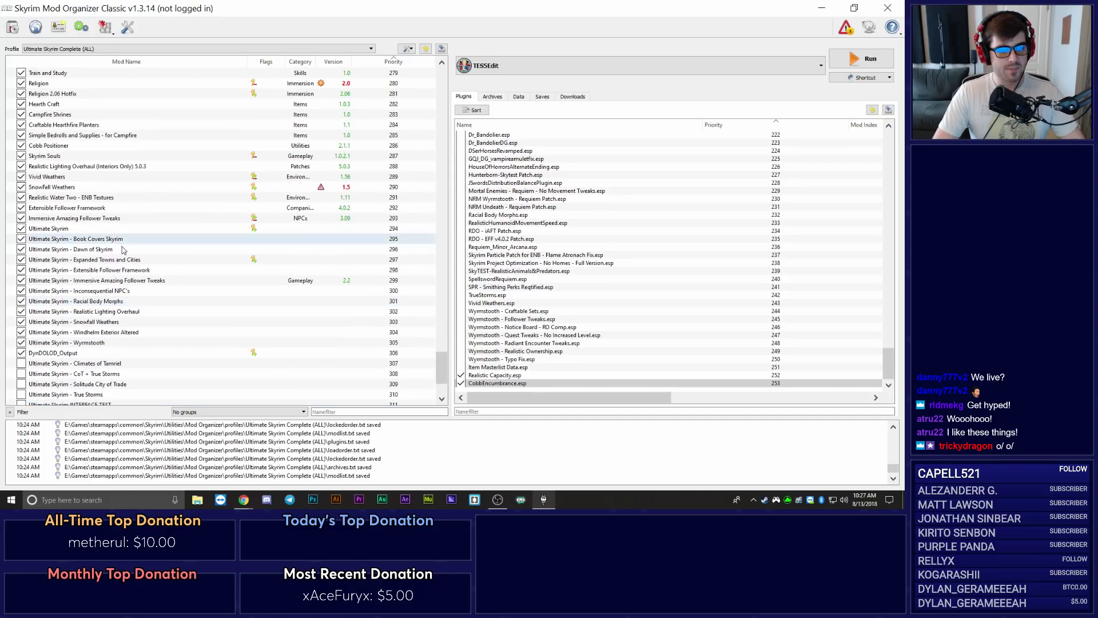
double_click(94, 178)
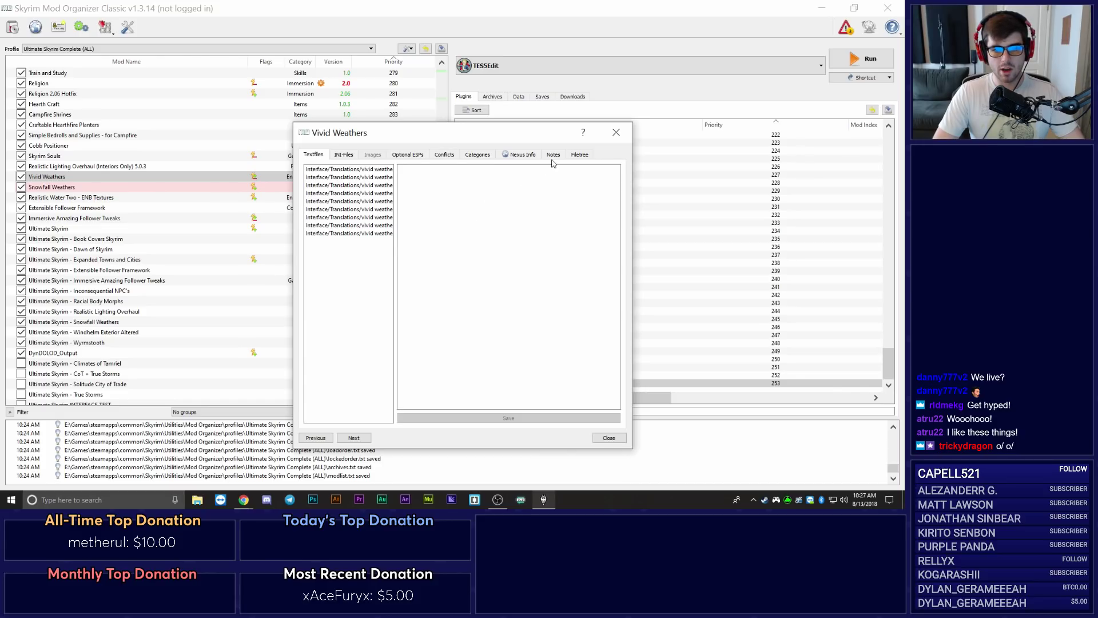
drag(510, 129, 524, 113)
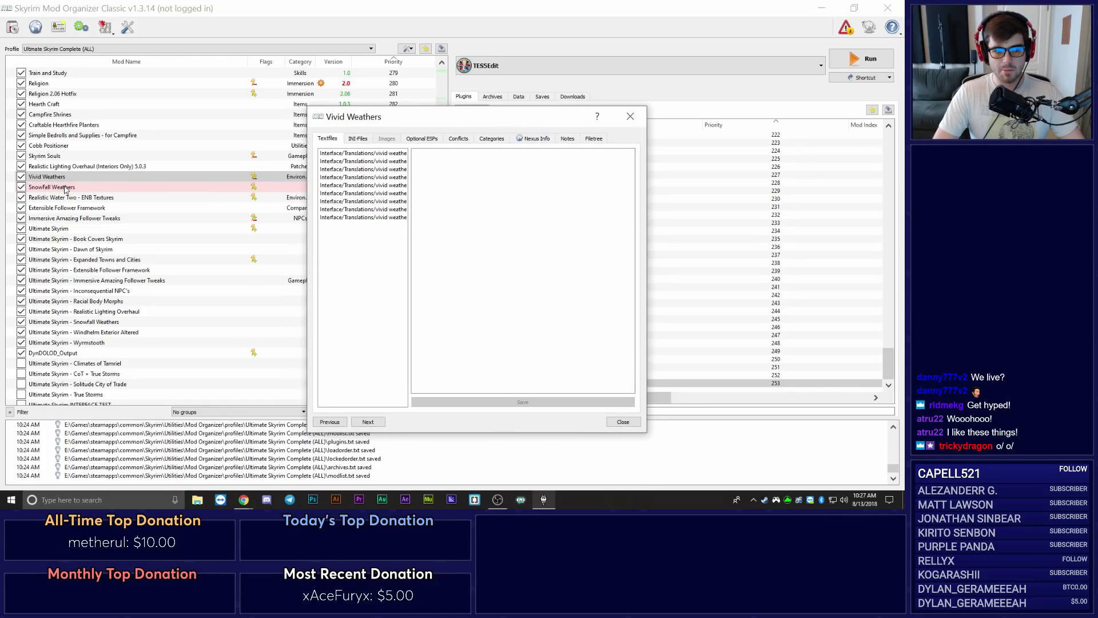
click(460, 139)
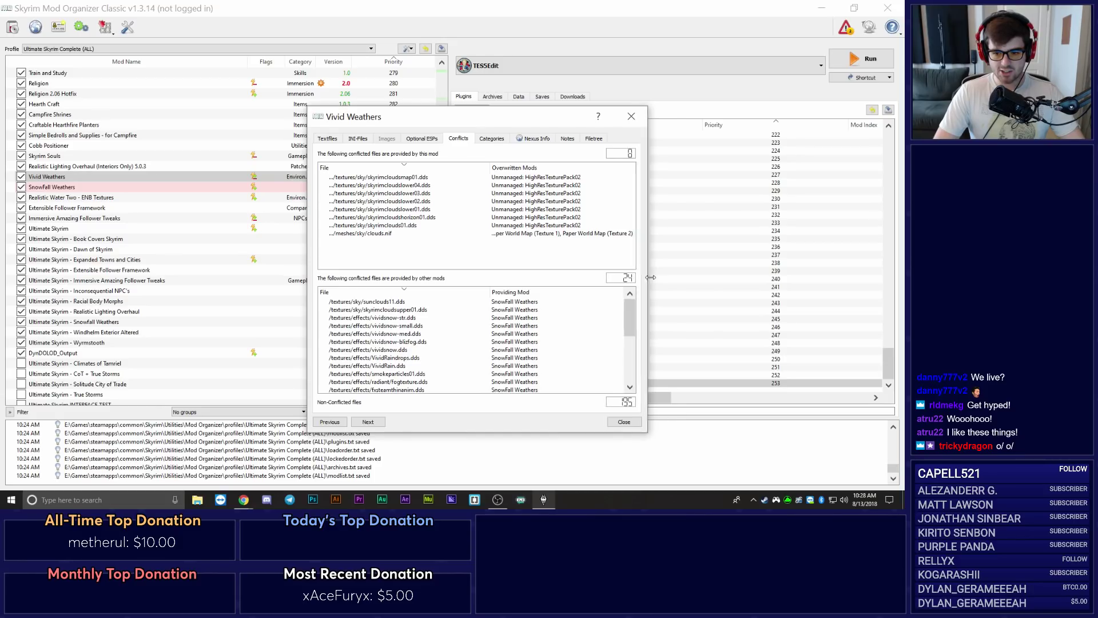
drag(648, 278, 757, 278)
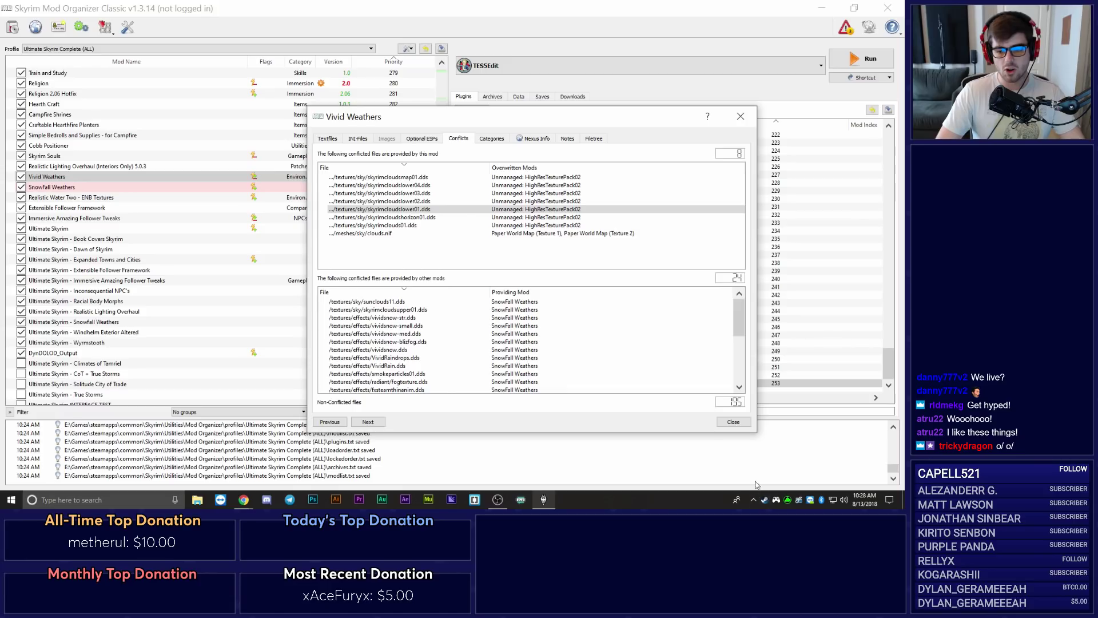
click(737, 423)
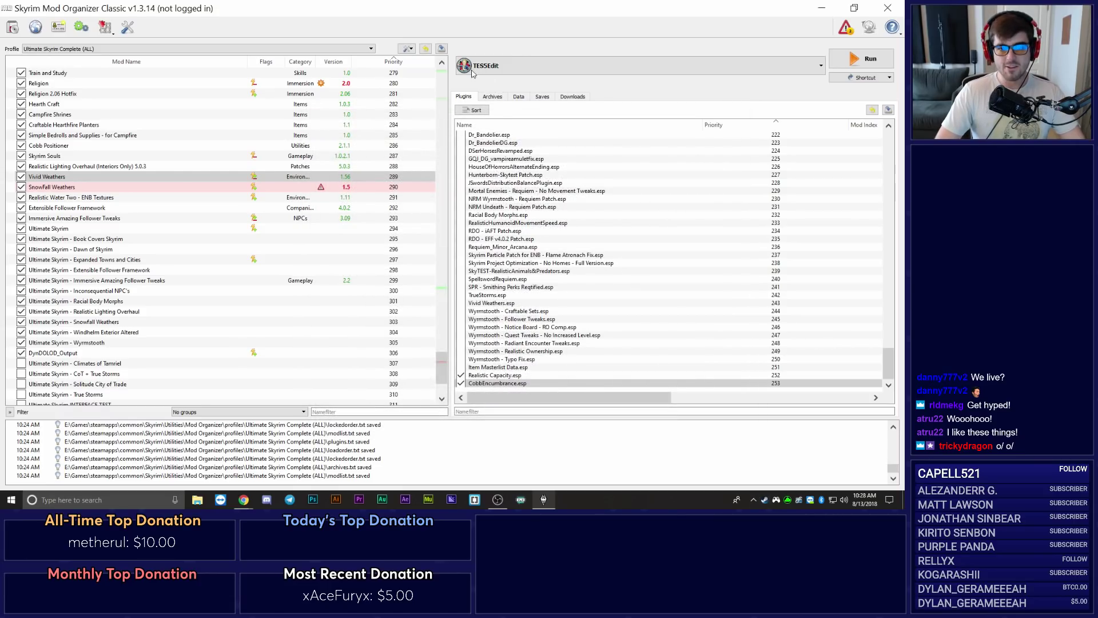
Move Realistic Capacity.esp and CobbEncumbrance.esp together to directly above UltimateSkyrim.esp in the plugin load order.
shift+click(495, 375)
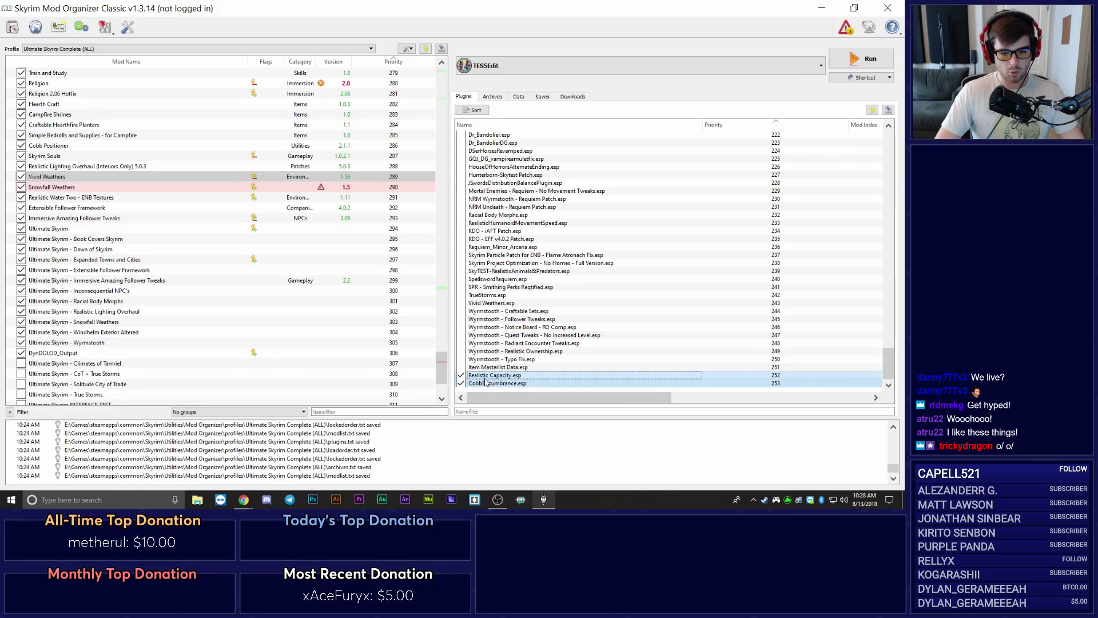
scroll(201, 325, down, 3)
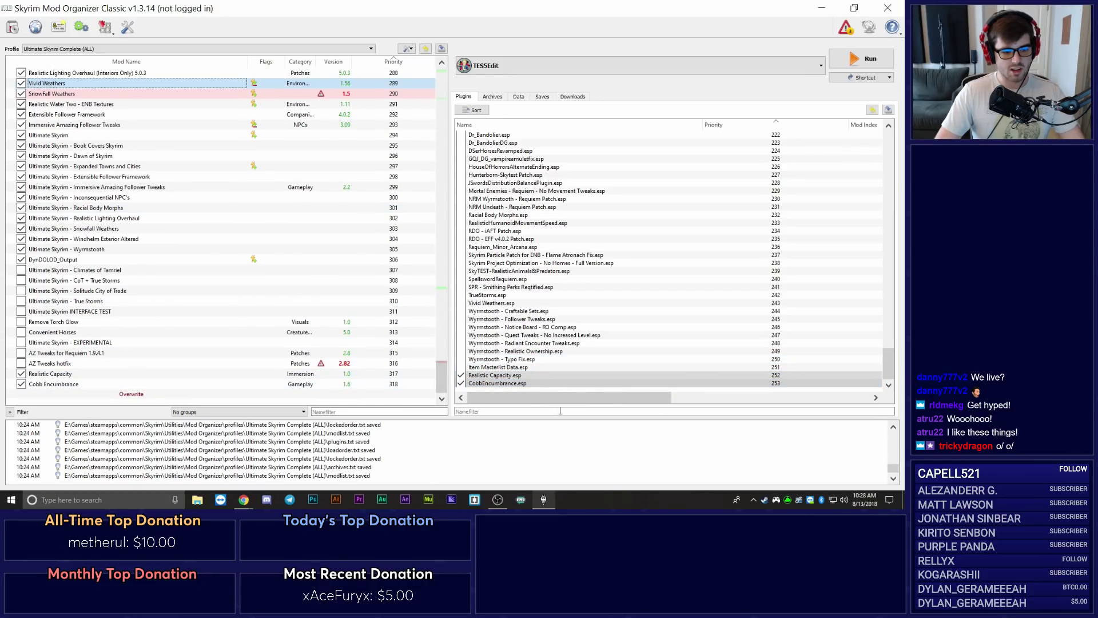
drag(511, 376, 553, 193)
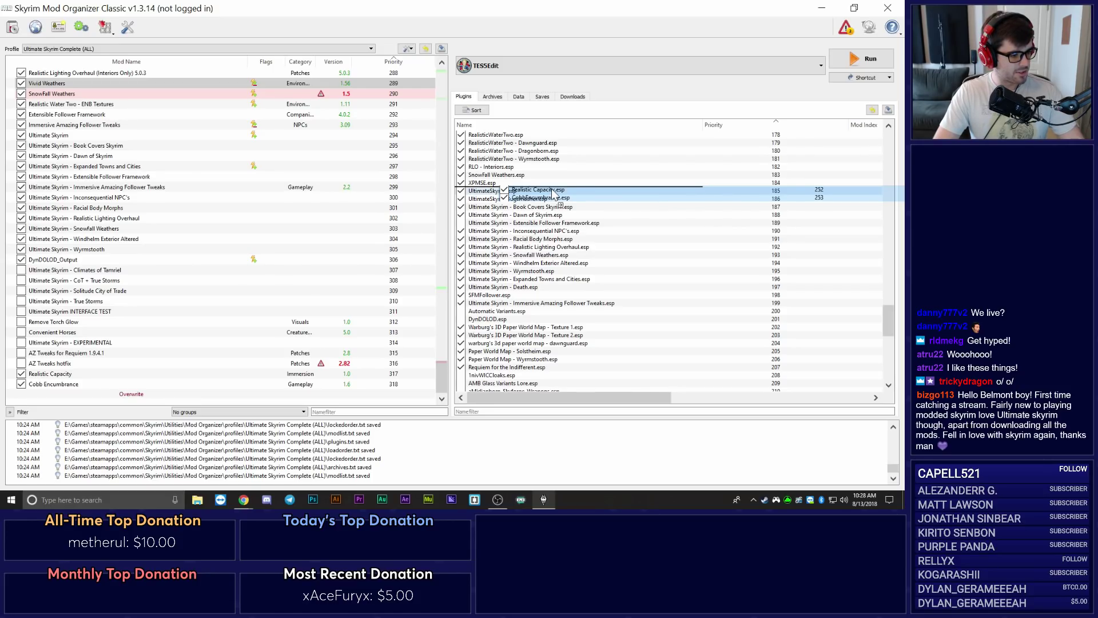
drag(553, 193, 561, 189)
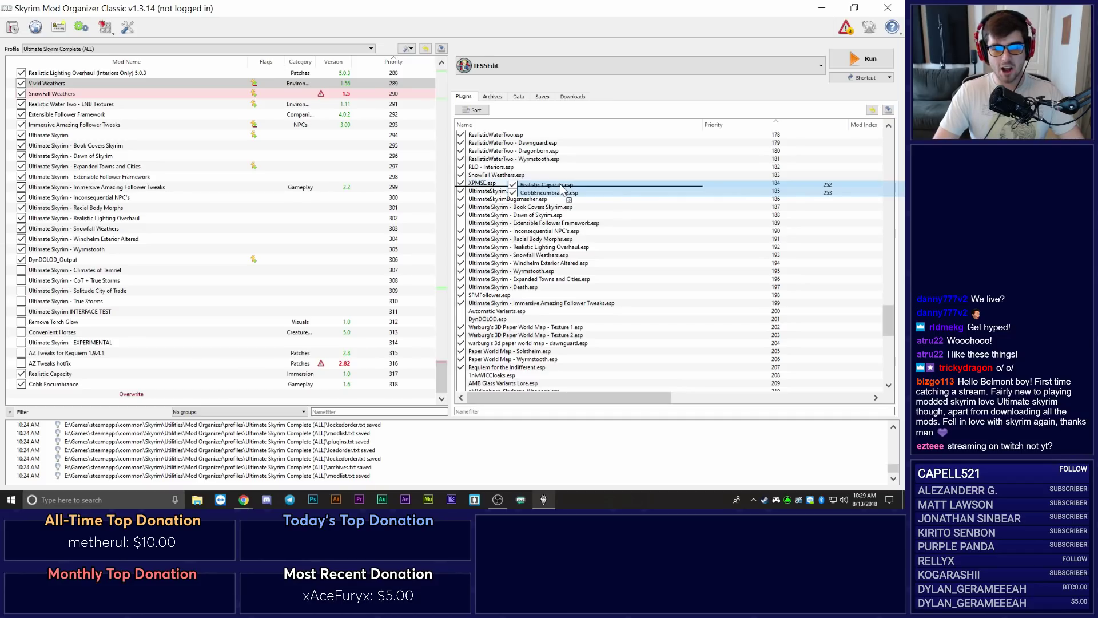
drag(562, 189, 562, 189)
click(497, 204)
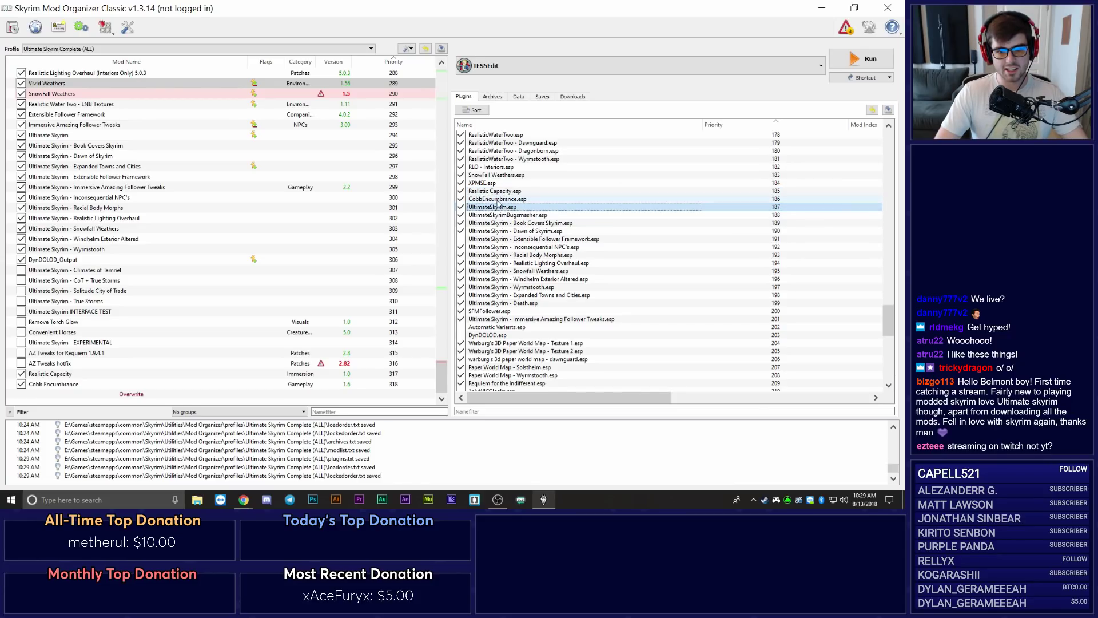
click(492, 199)
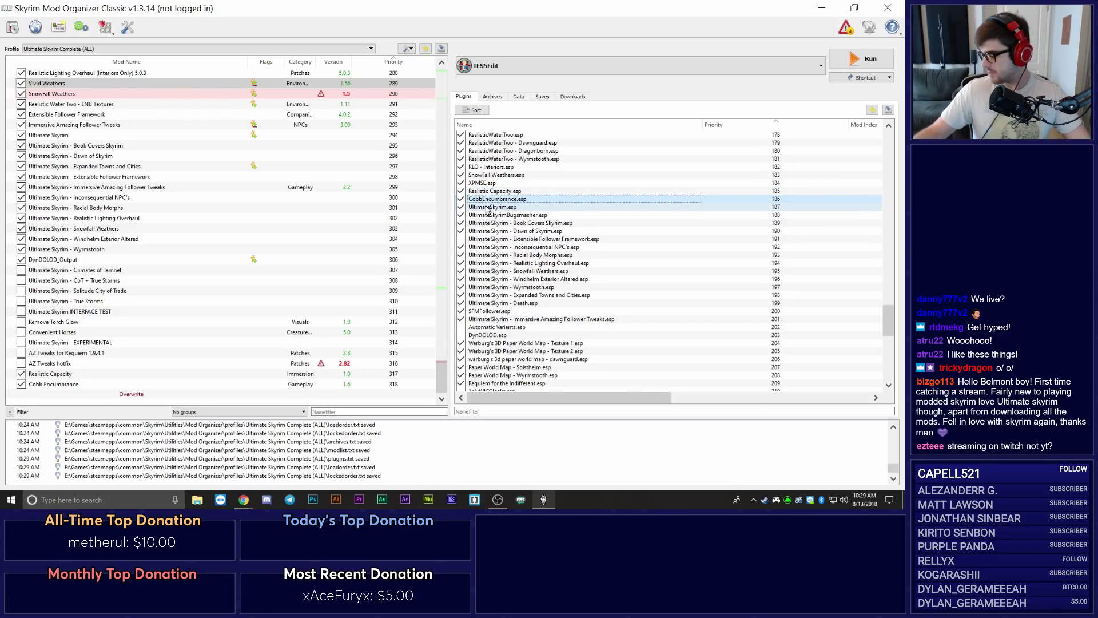
mouse_move(487, 209)
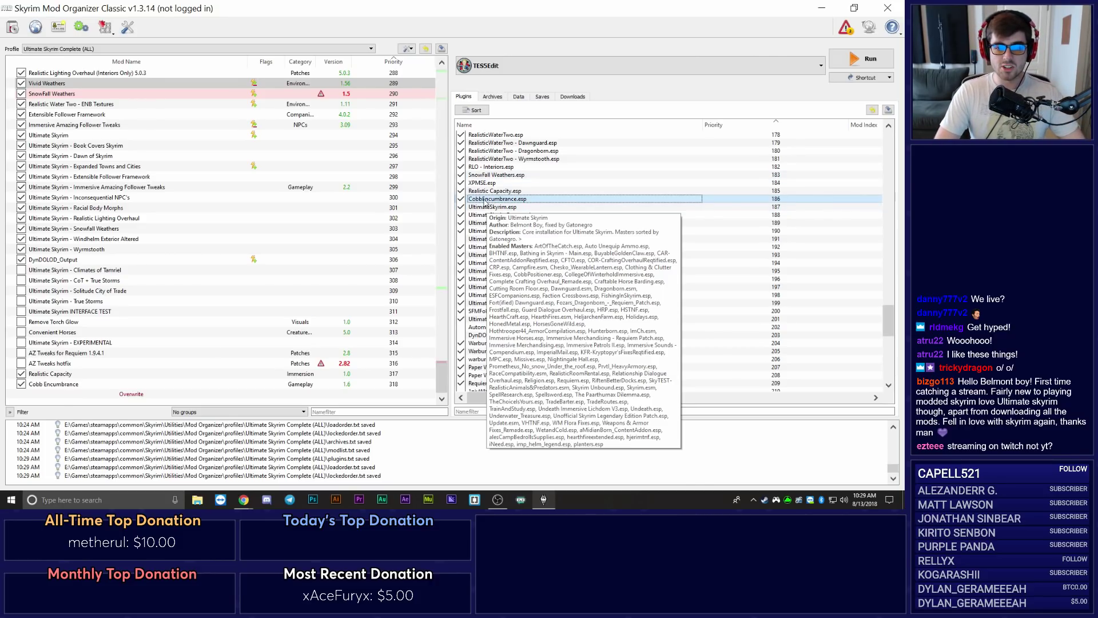
Check the placement of Realistic Capacity.esp and CobbEncumbrance.esp relative to the surrounding plugins in the load order.
click(472, 192)
click(481, 200)
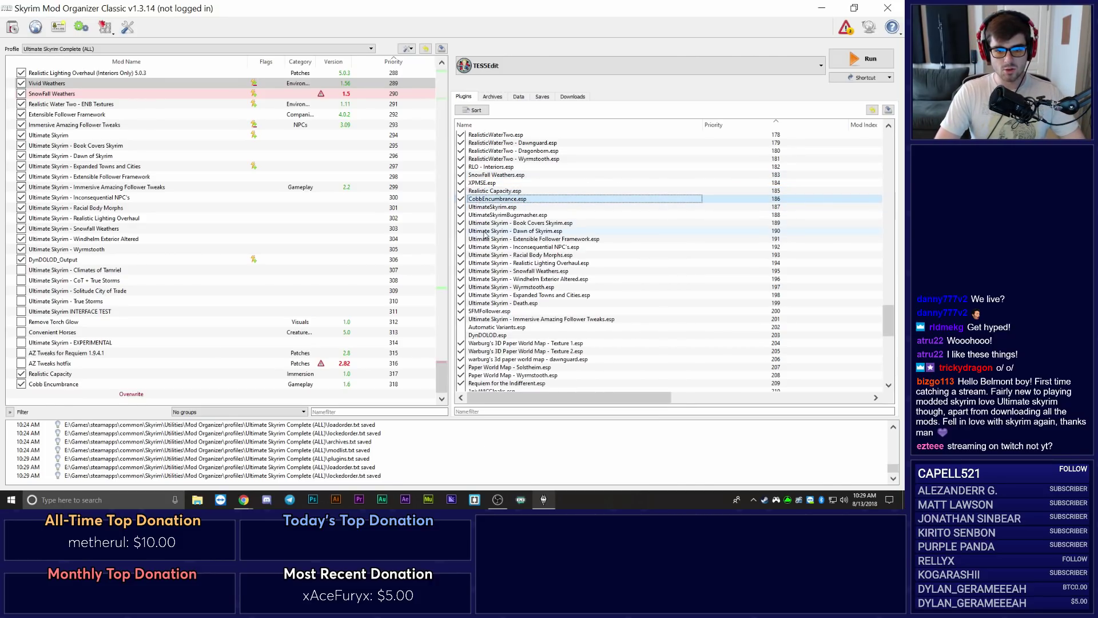
click(491, 192)
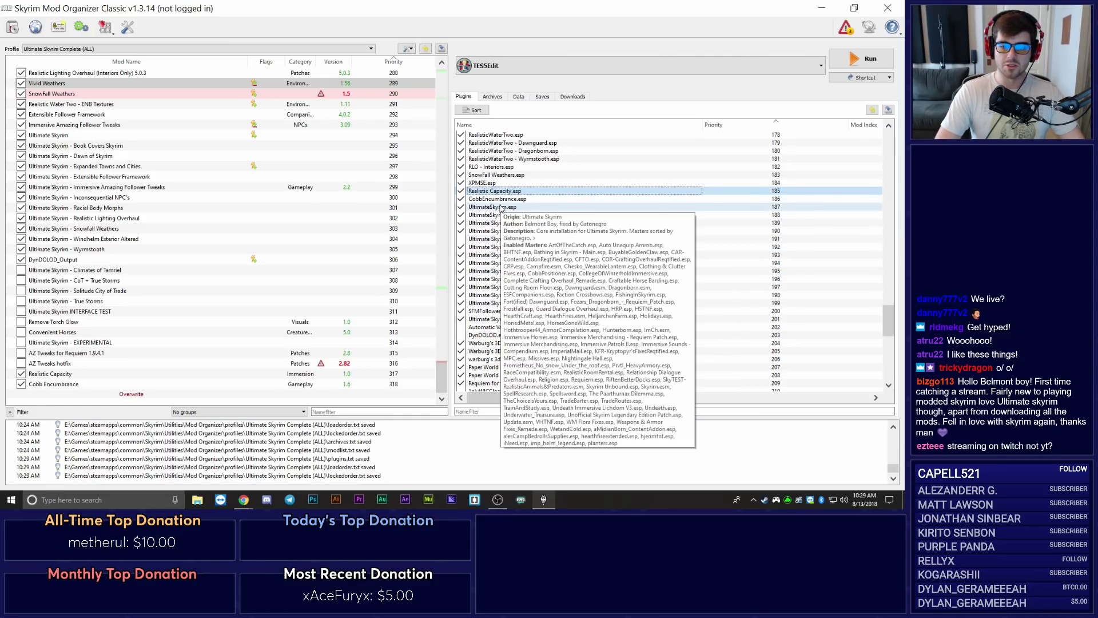
scroll(563, 250, down, 8)
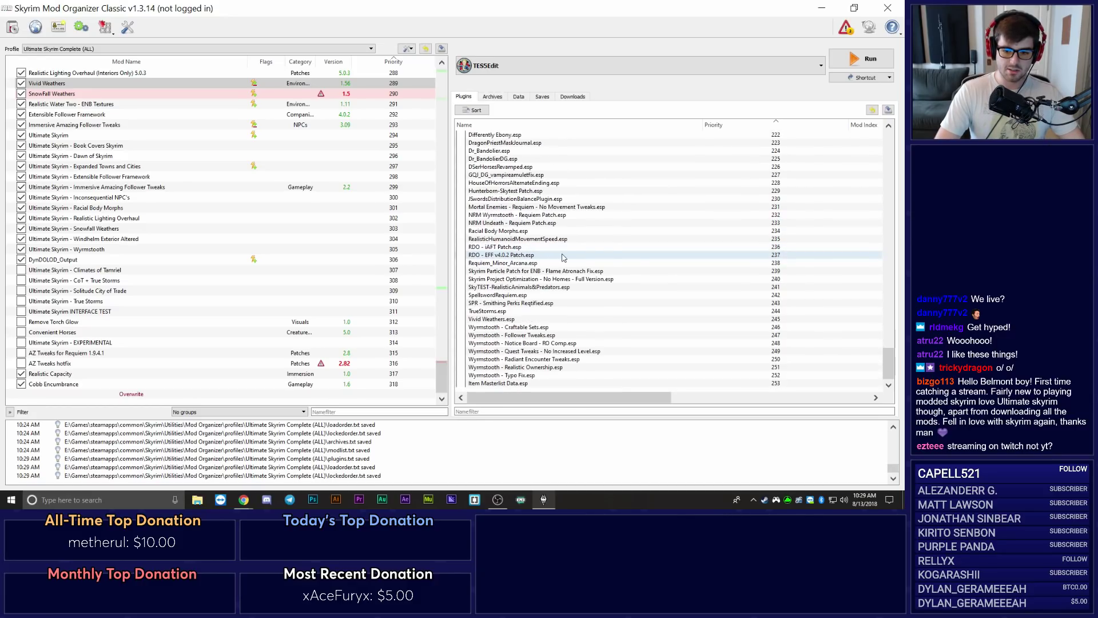
scroll(563, 251, up, 6)
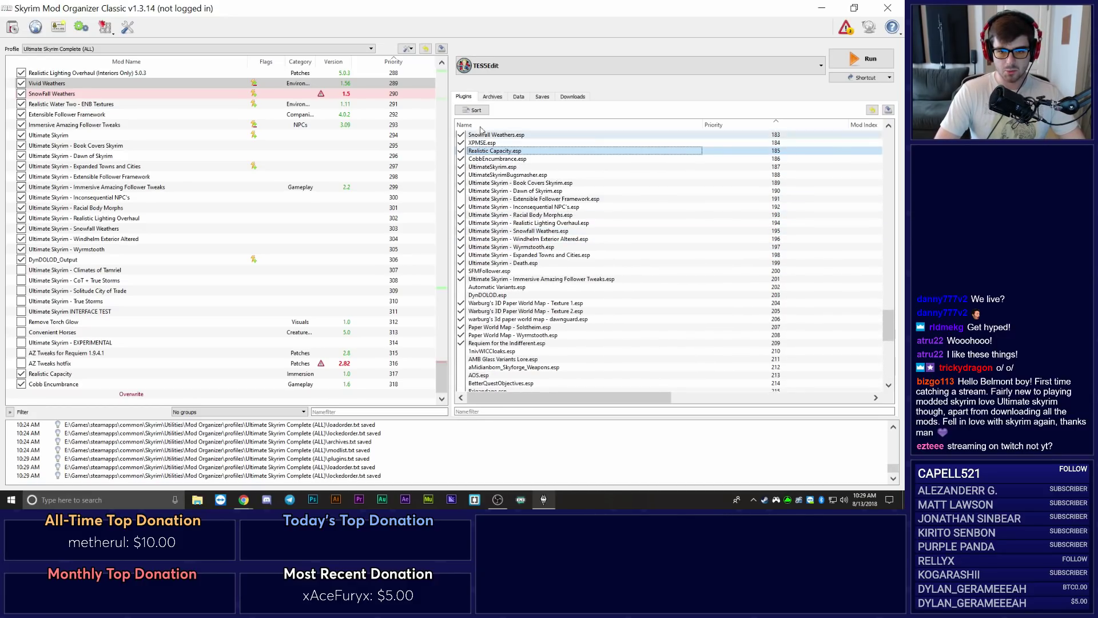
Launch TES5Edit and load the preselected set of active plugins.
click(864, 59)
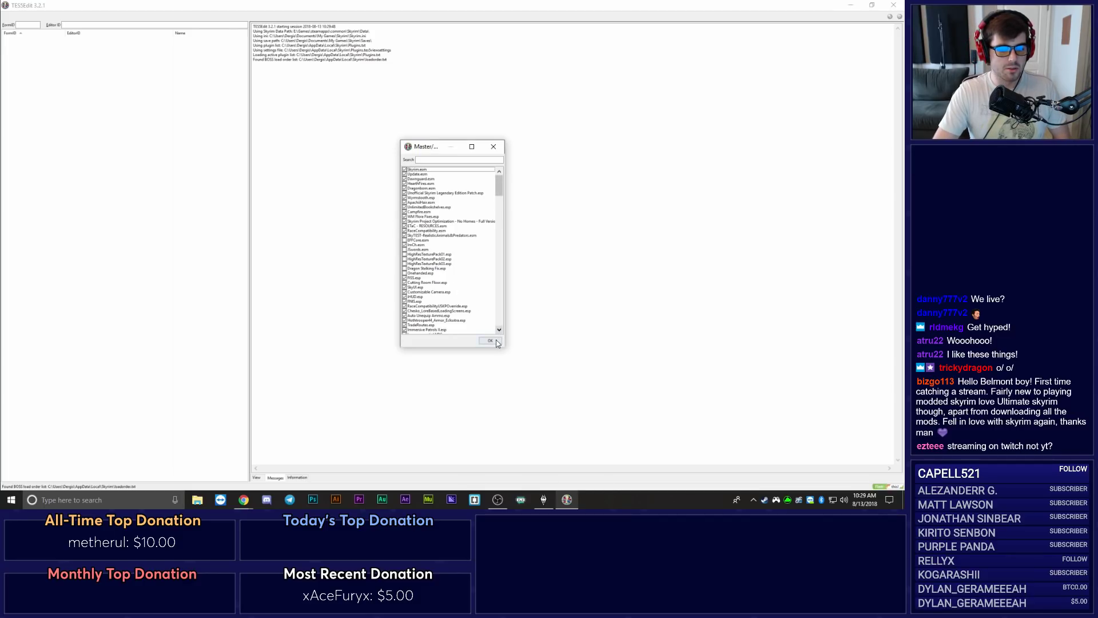
drag(500, 187, 505, 329)
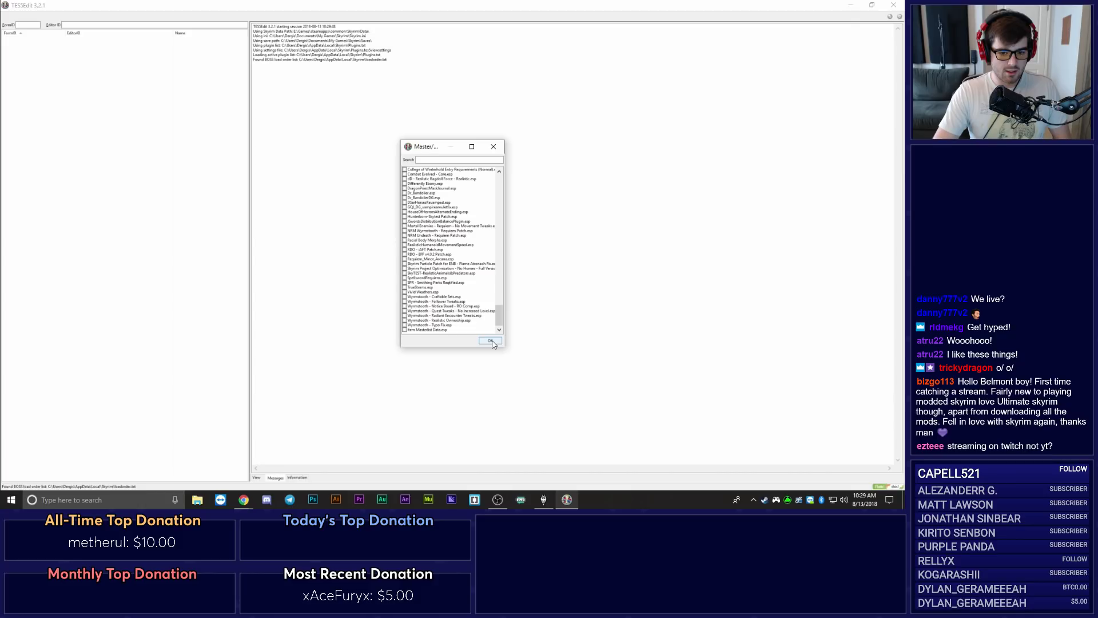
click(490, 340)
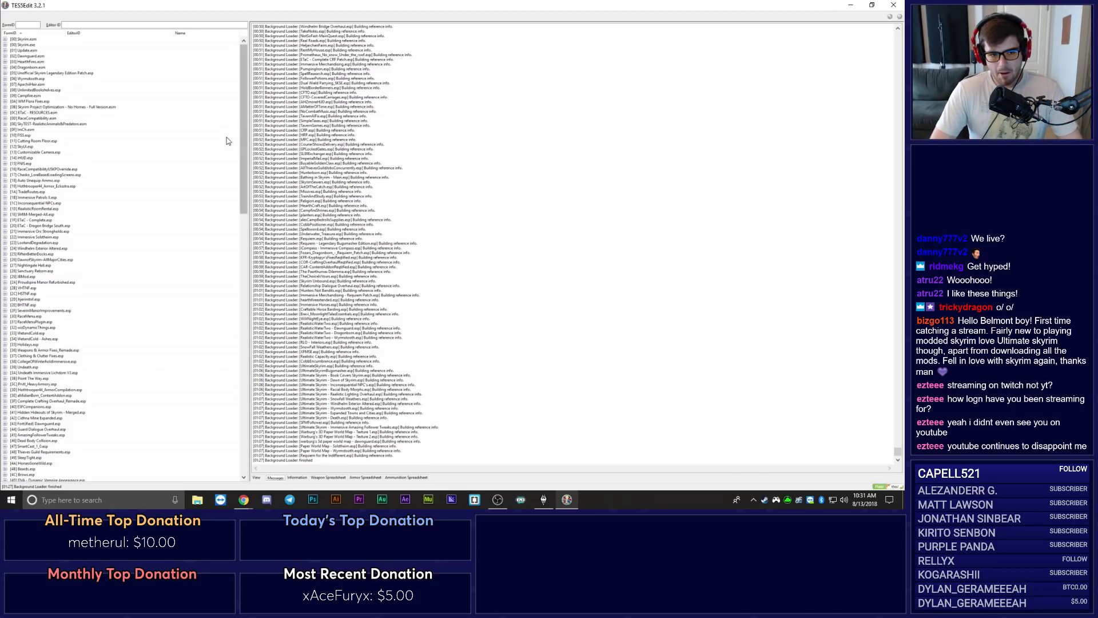
Locate Realistic Capacity.esp just above UltimateSkyrim.esp in the loaded plugin tree and expand it.
scroll(239, 197, down, 12)
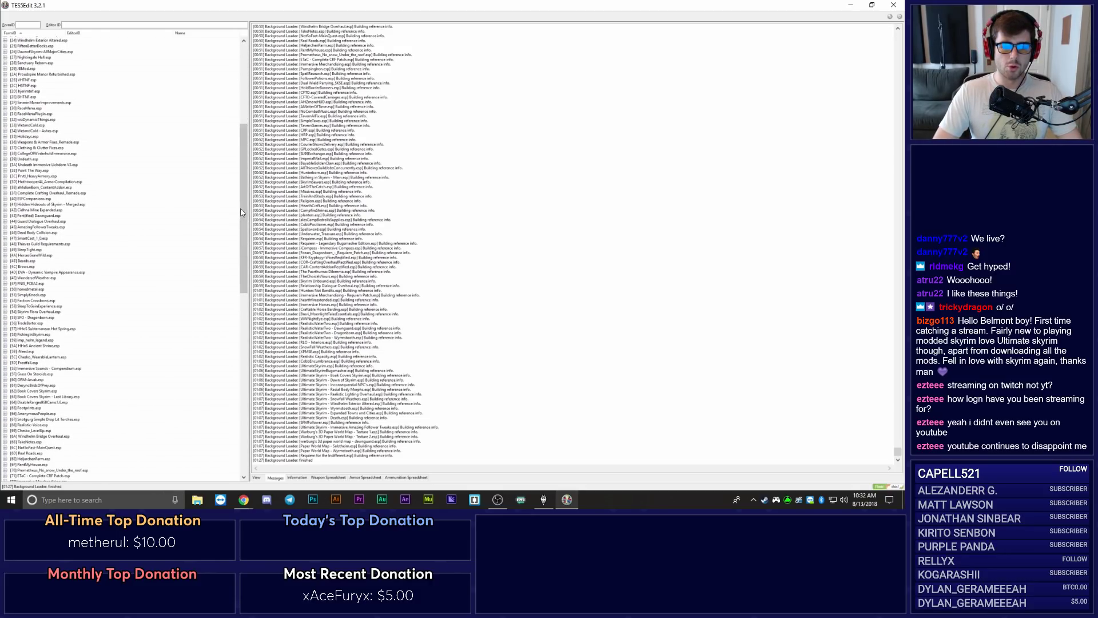
drag(245, 210, 238, 304)
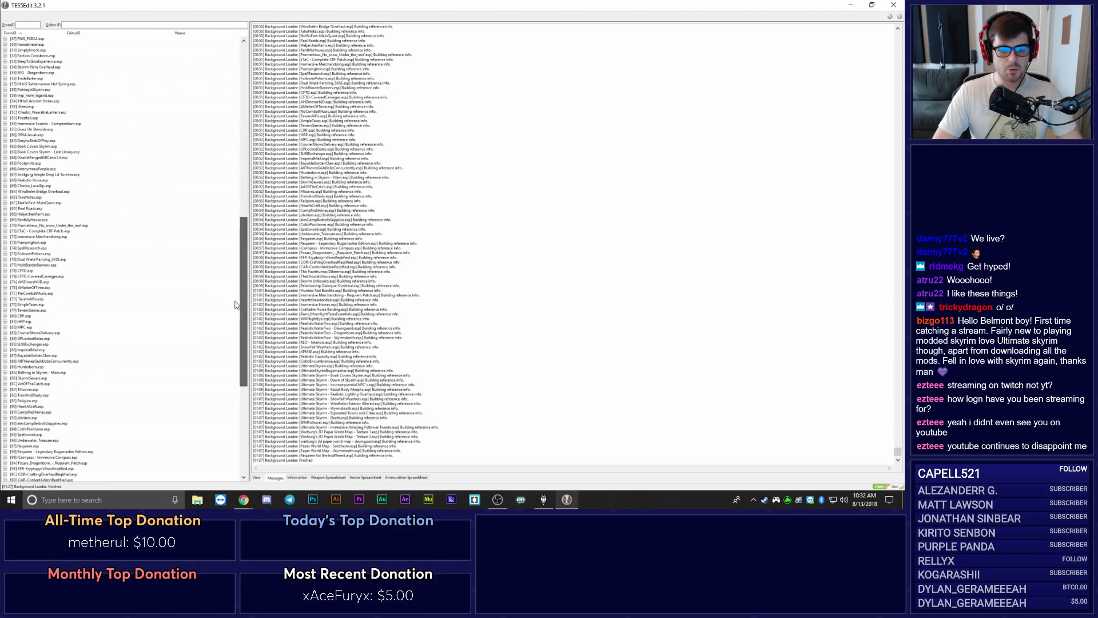
scroll(170, 286, down, 7)
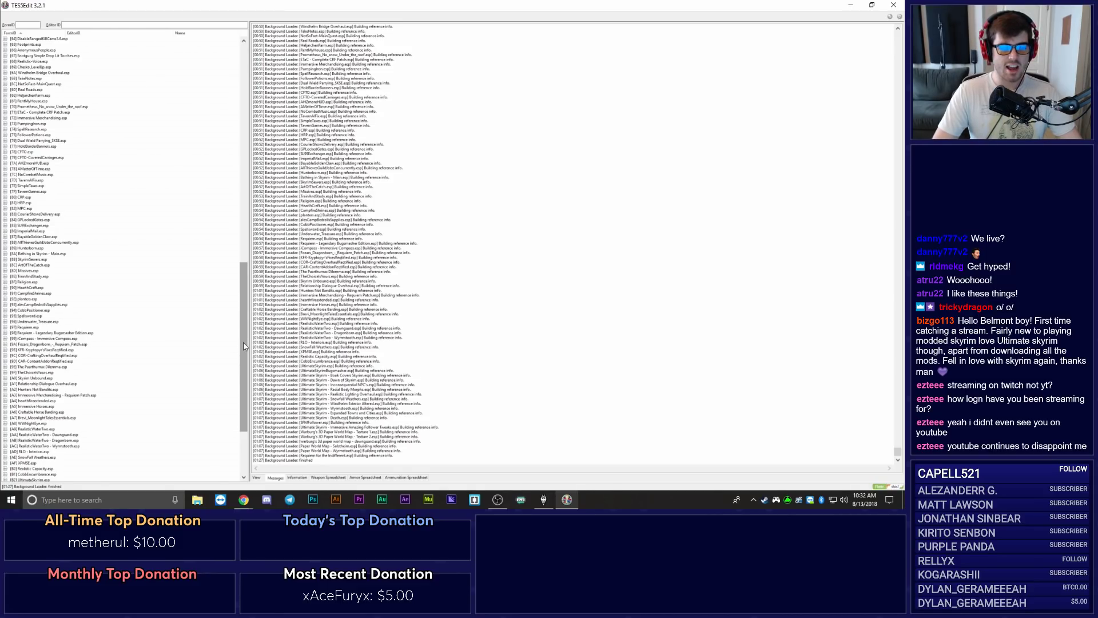
drag(245, 343, 245, 339)
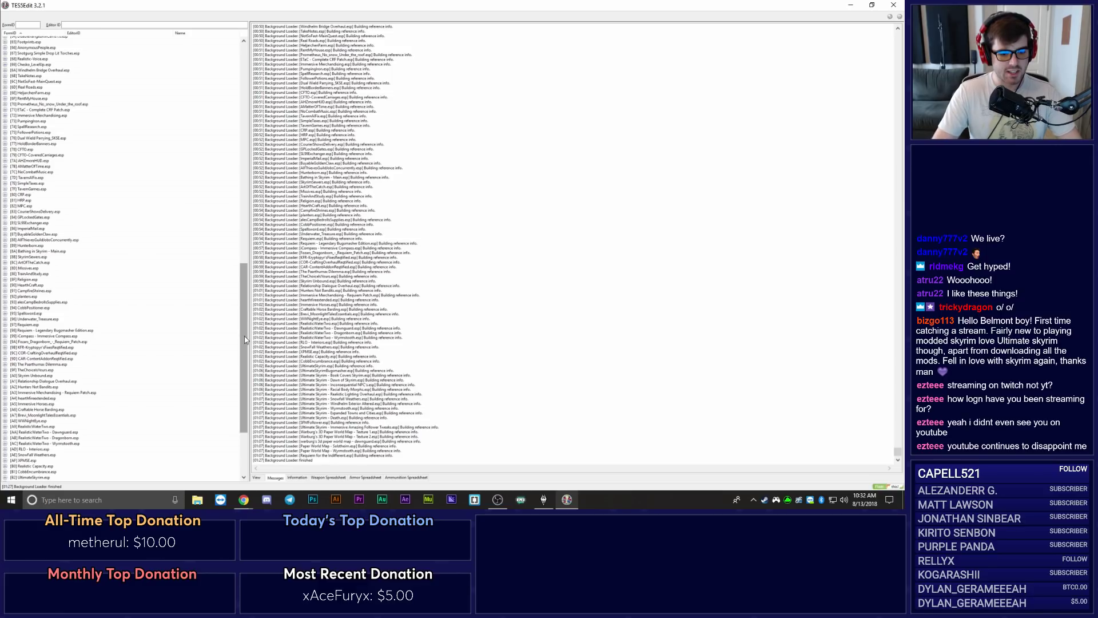
drag(245, 352, 245, 402)
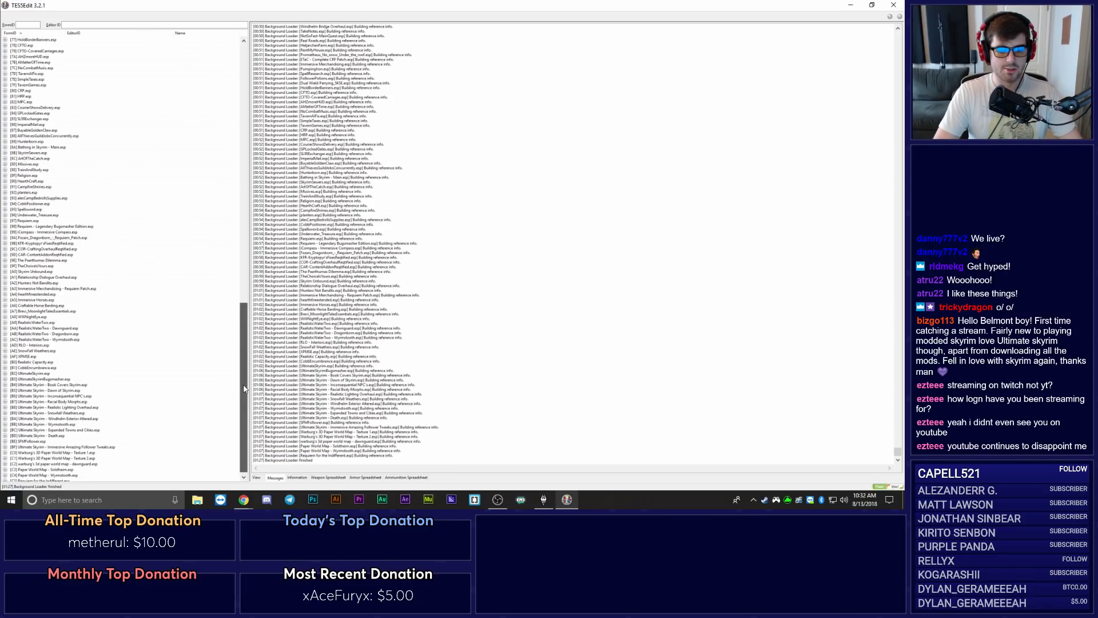
click(39, 372)
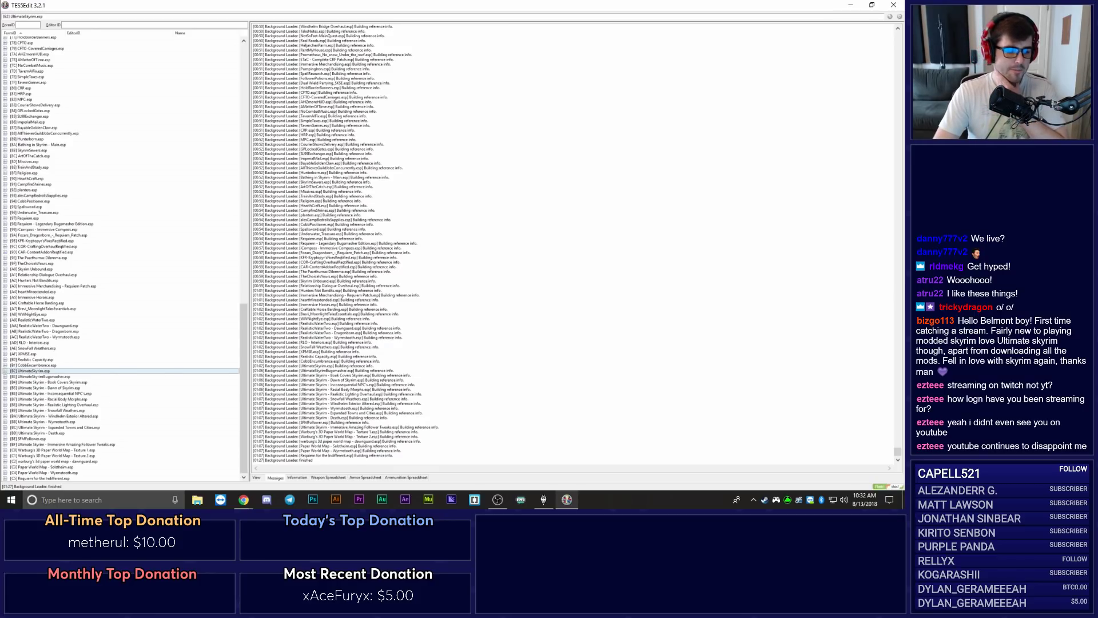
click(5, 359)
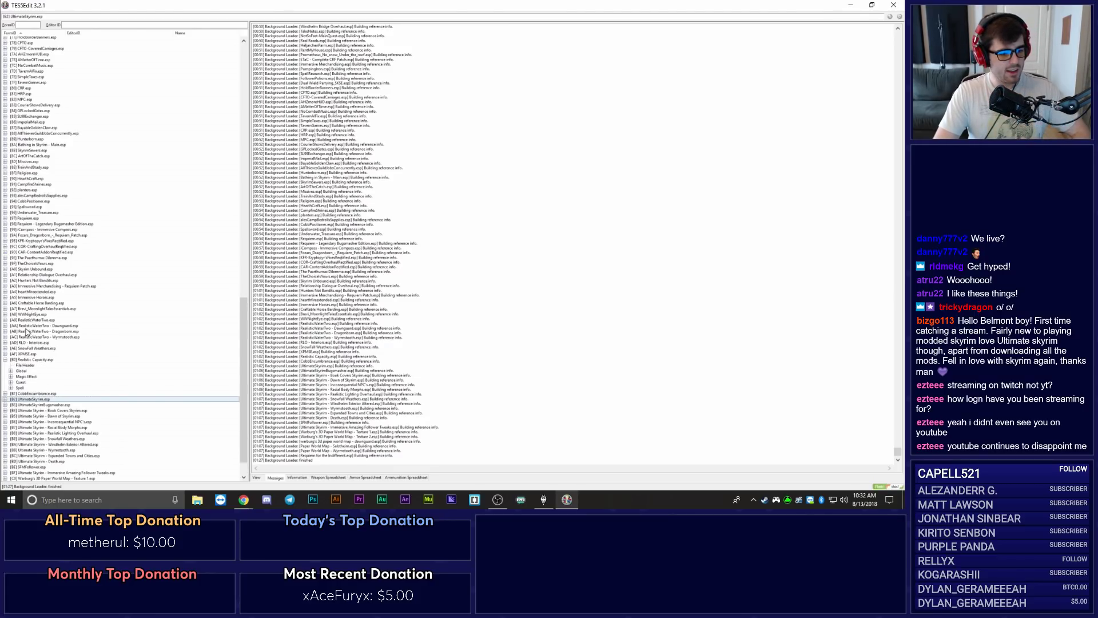
Expand Realistic Capacity.esp's Global, Magic Effect, Quest and Spell groups plus CobbEncumbrance.esp, and inspect the _RC_GlobalBootsBase record.
scroll(35, 360, down, 2)
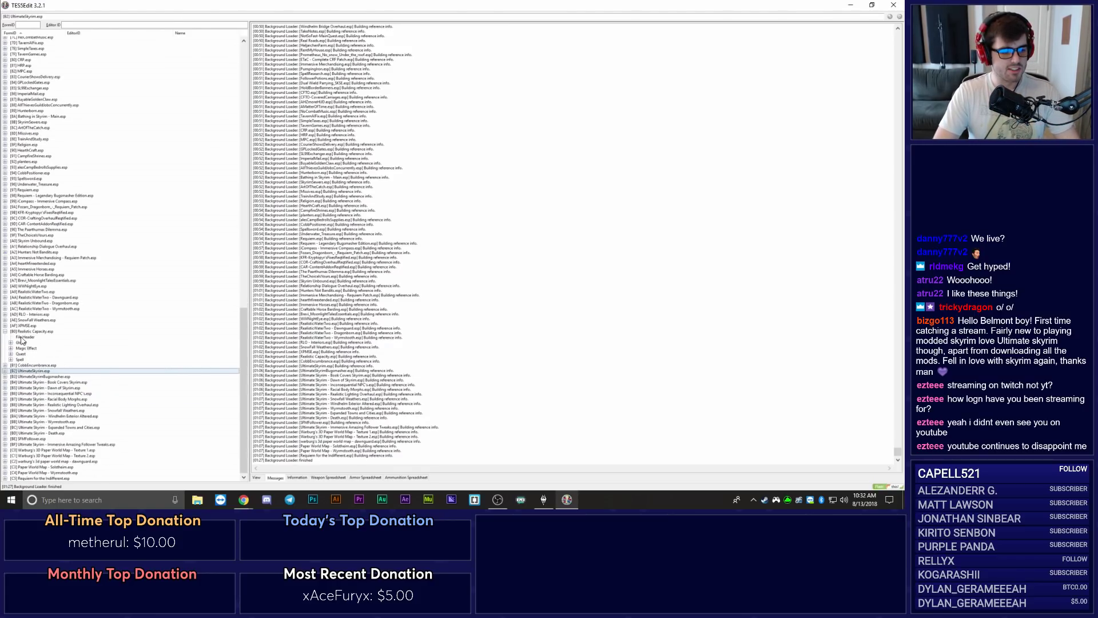
click(11, 343)
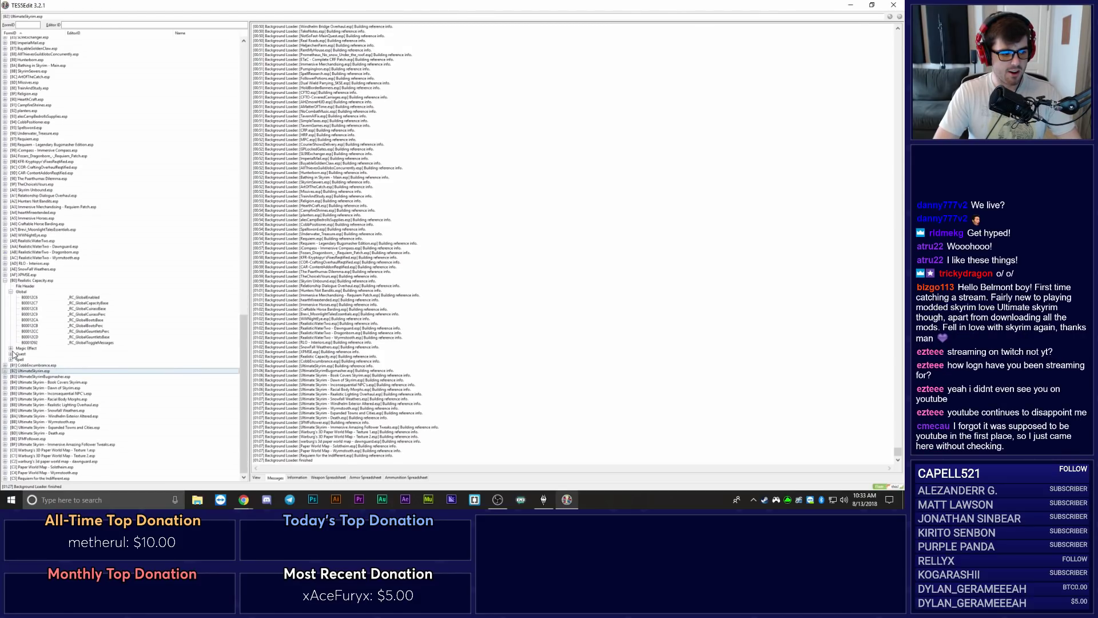
click(10, 348)
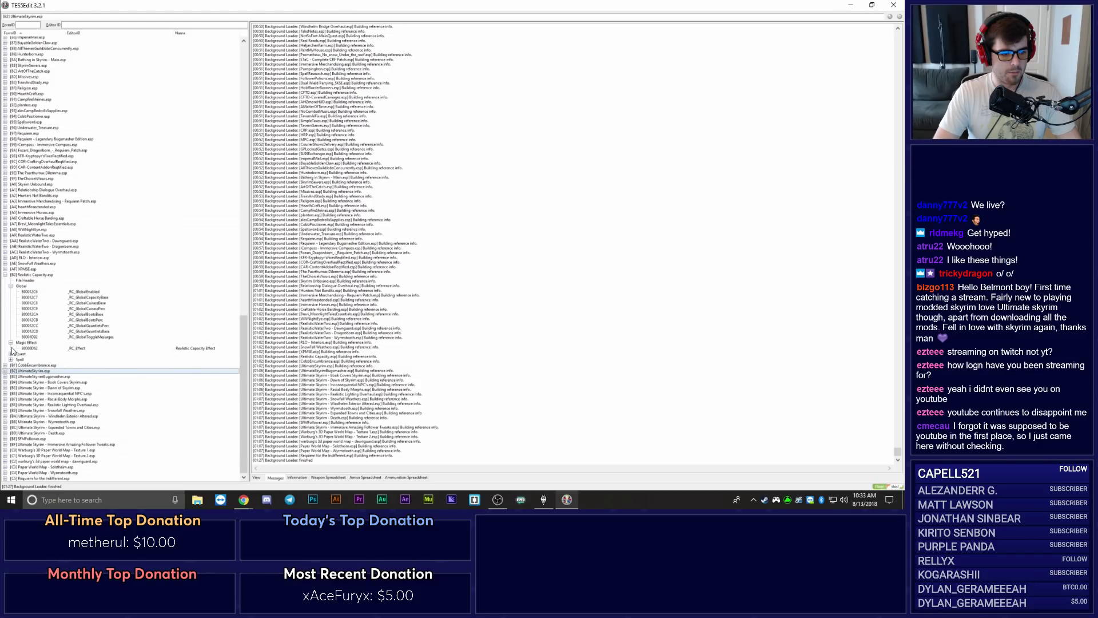
click(10, 354)
click(11, 370)
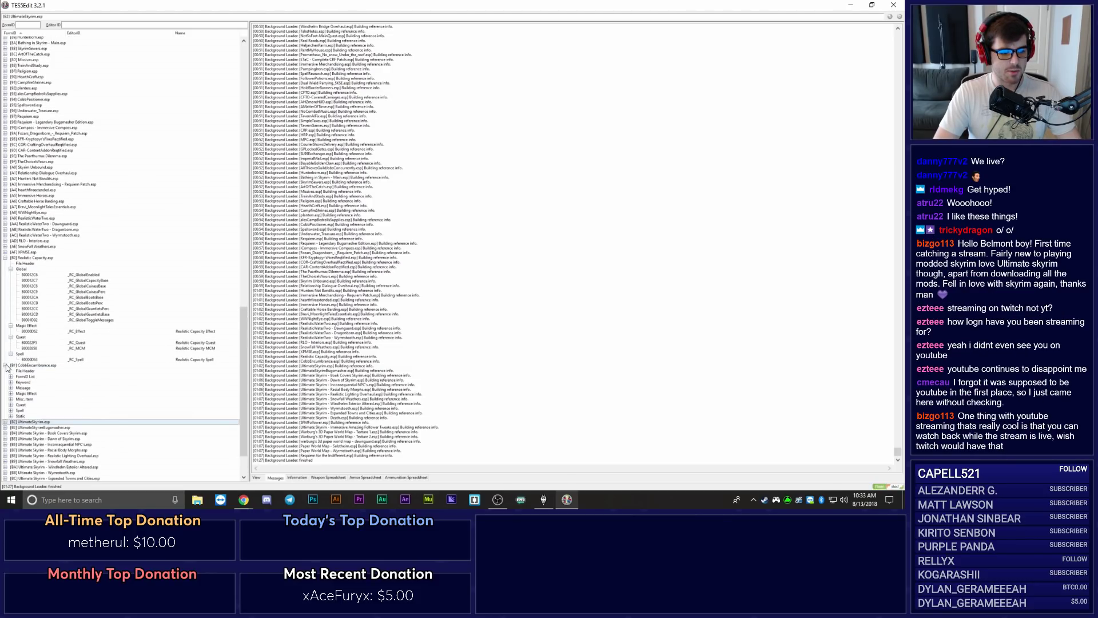
click(5, 370)
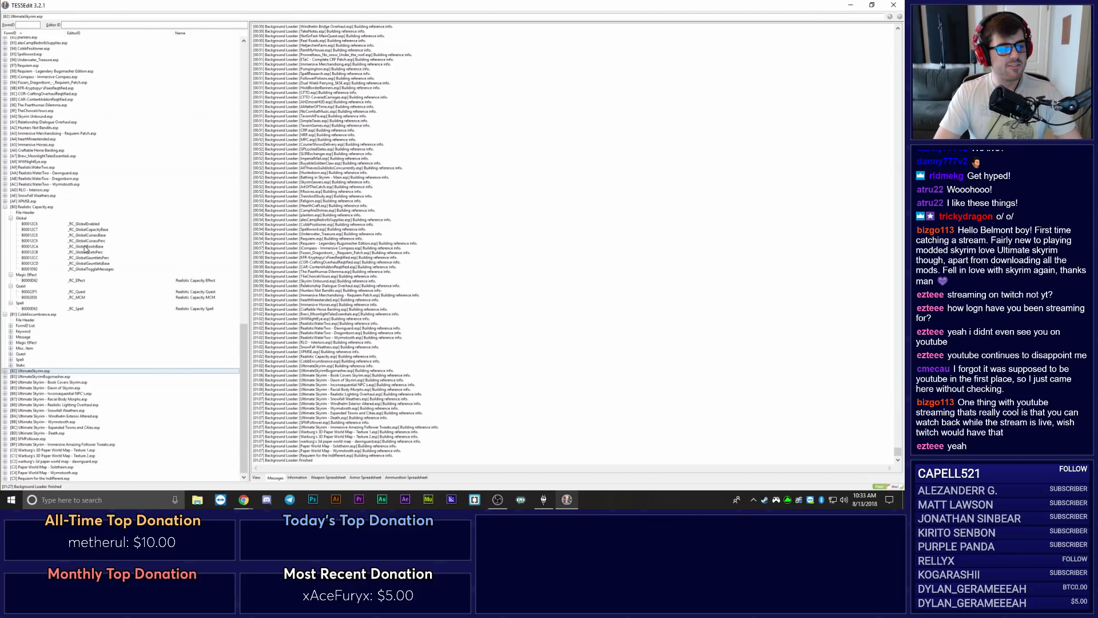
click(85, 246)
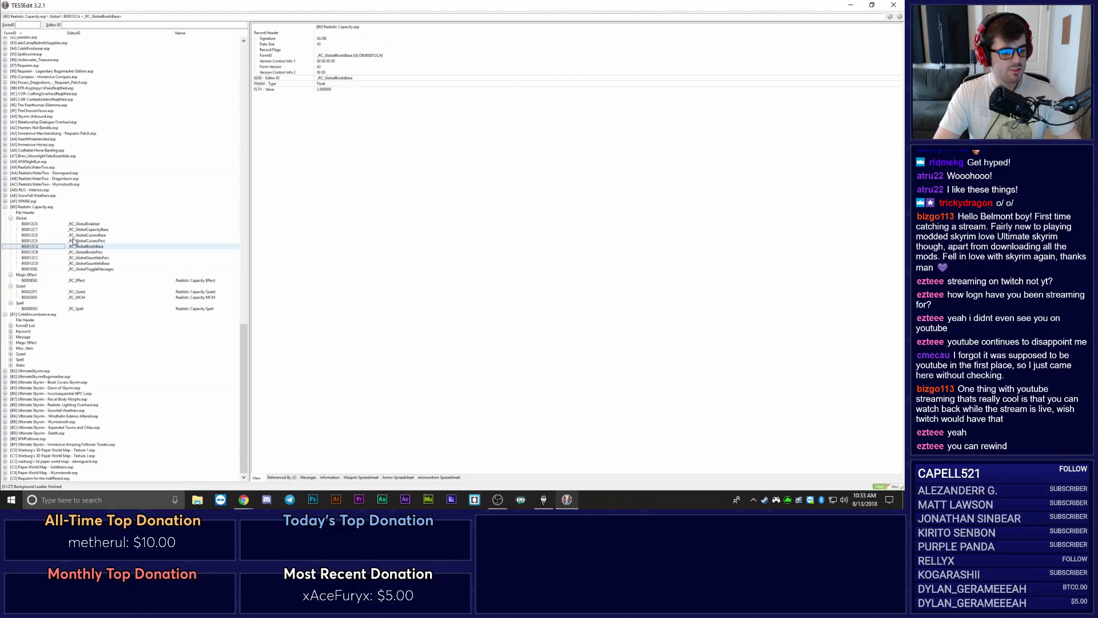
Expand the FormID List, Keyword, Message and Magic Effect groups of CobbEncumbrance.esp to examine their records.
click(10, 325)
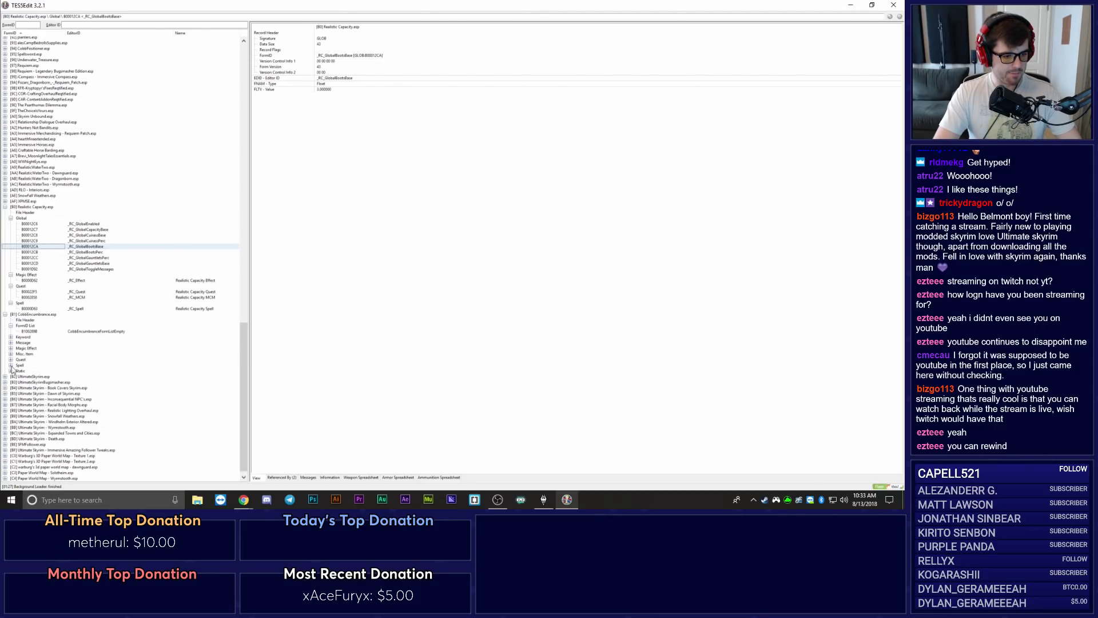
click(10, 336)
scroll(12, 337, down, 2)
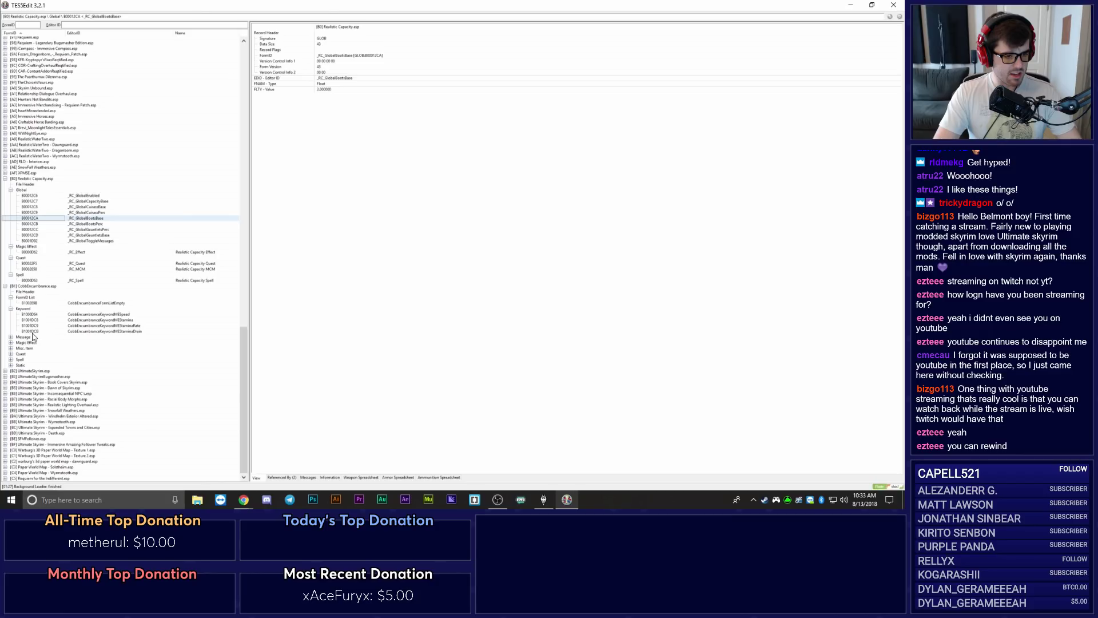
click(11, 337)
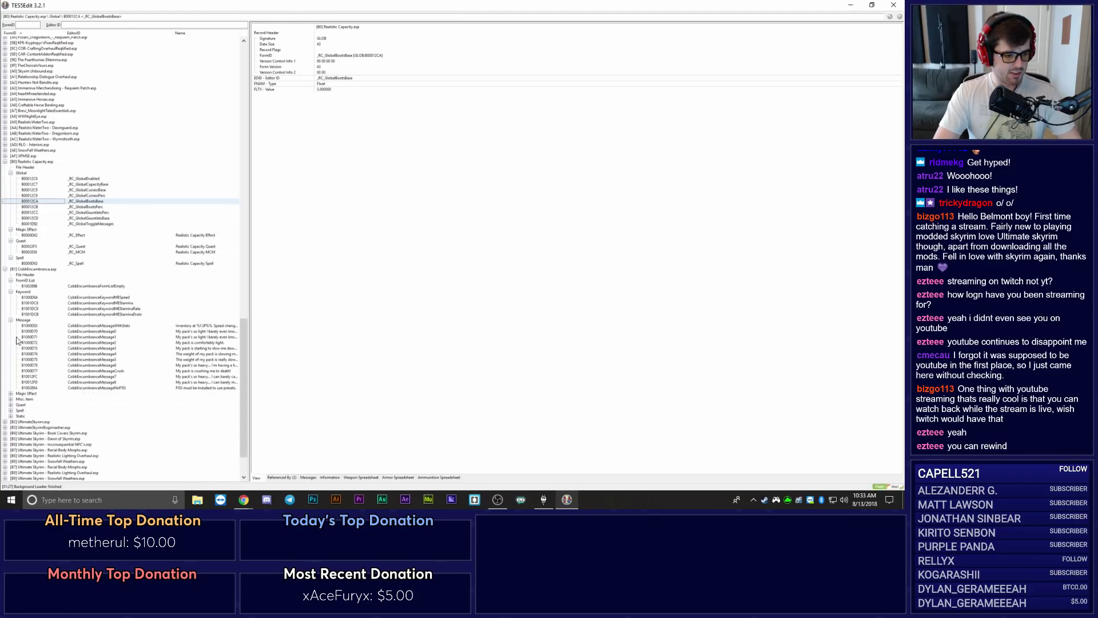
scroll(12, 340, down, 3)
click(10, 359)
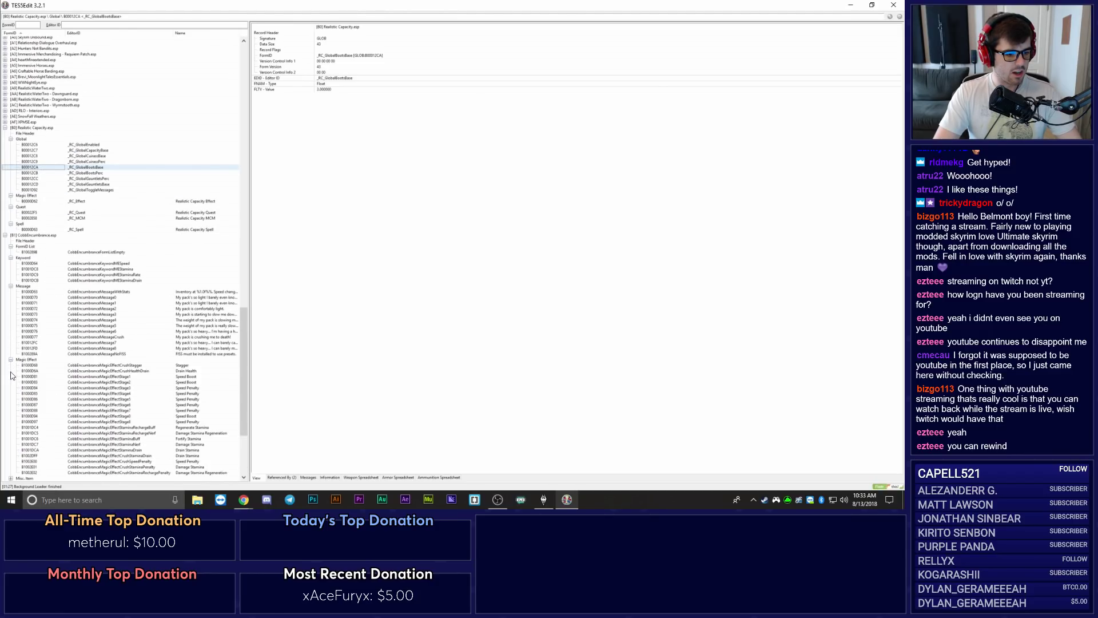
Expand the Misc. Item, Quest, Spell and Static groups of CobbEncumbrance.esp to examine the remaining records.
scroll(17, 373, down, 6)
click(11, 377)
scroll(11, 374, down, 2)
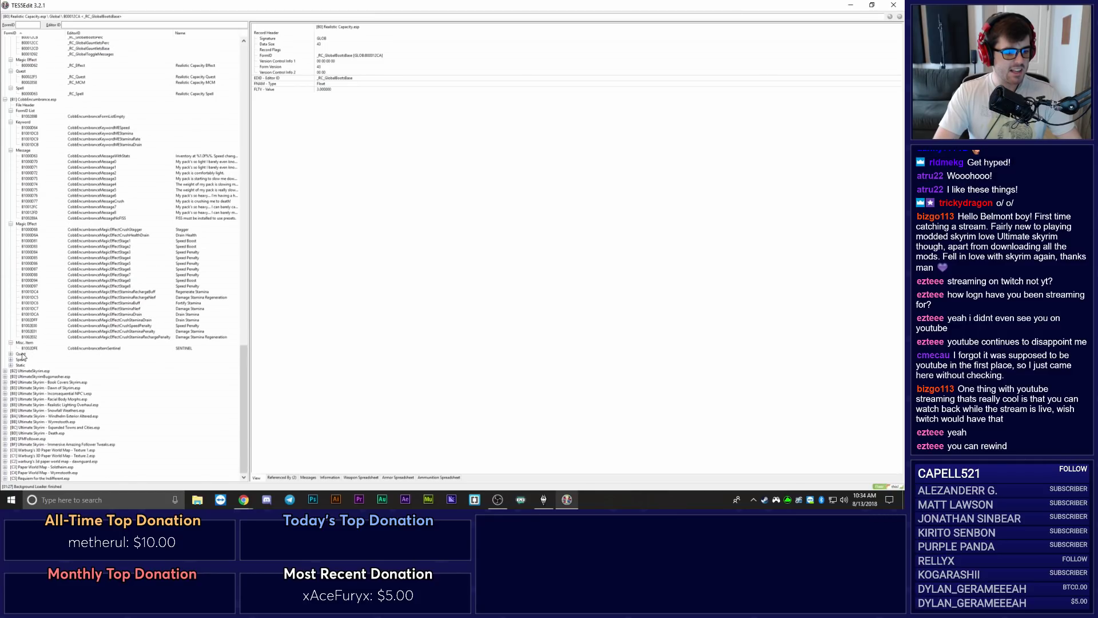
click(10, 353)
scroll(10, 357, down, 2)
click(10, 360)
scroll(12, 366, down, 4)
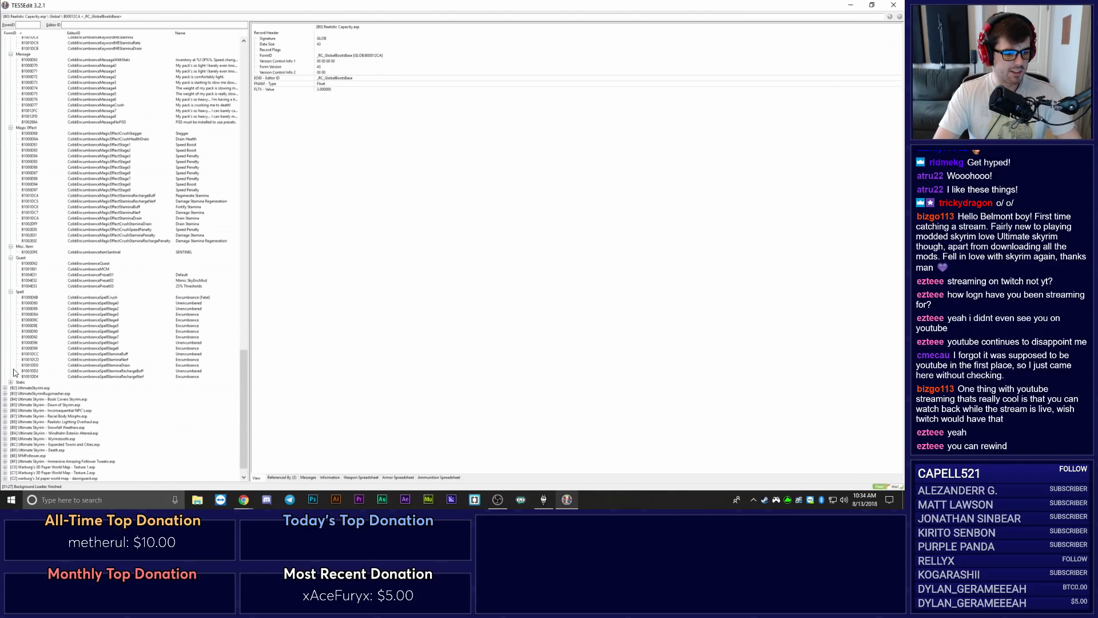
click(10, 382)
scroll(15, 382, down, 1)
Review the expanded records of Realistic Capacity.esp and CobbEncumbrance.esp for conflict highlighting.
scroll(98, 379, up, 15)
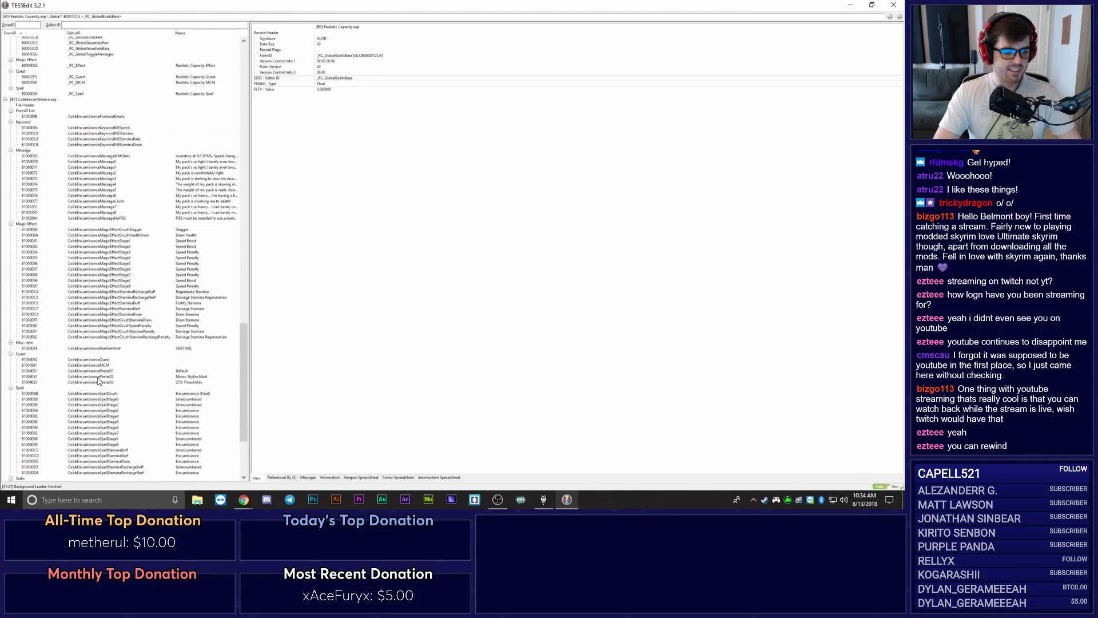
scroll(98, 378, up, 7)
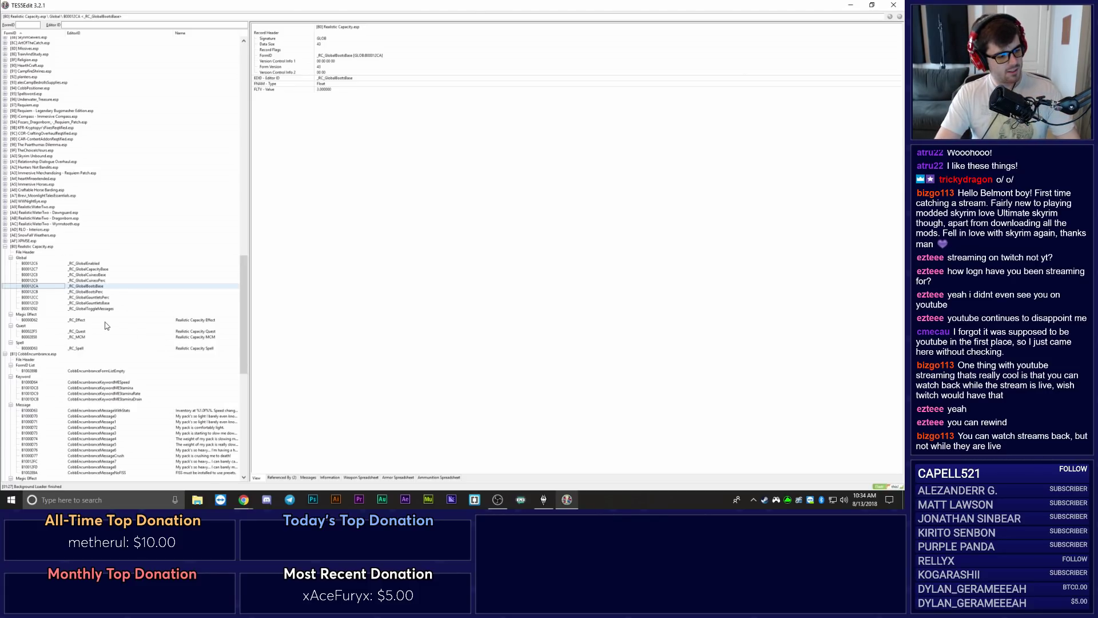
scroll(114, 336, down, 6)
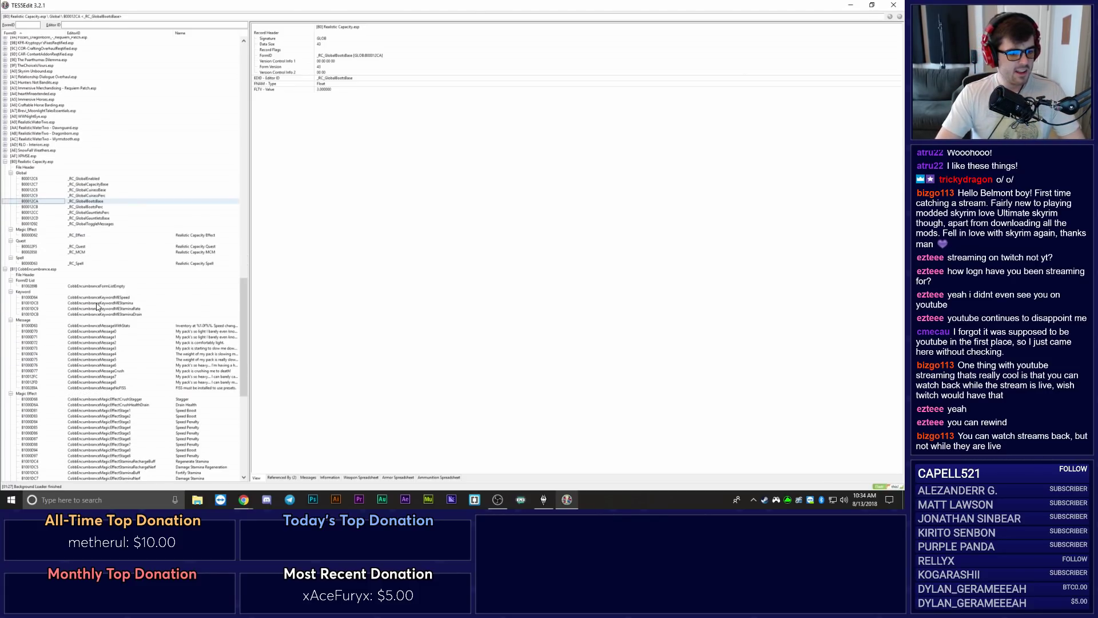
scroll(89, 319, down, 6)
scroll(114, 263, up, 17)
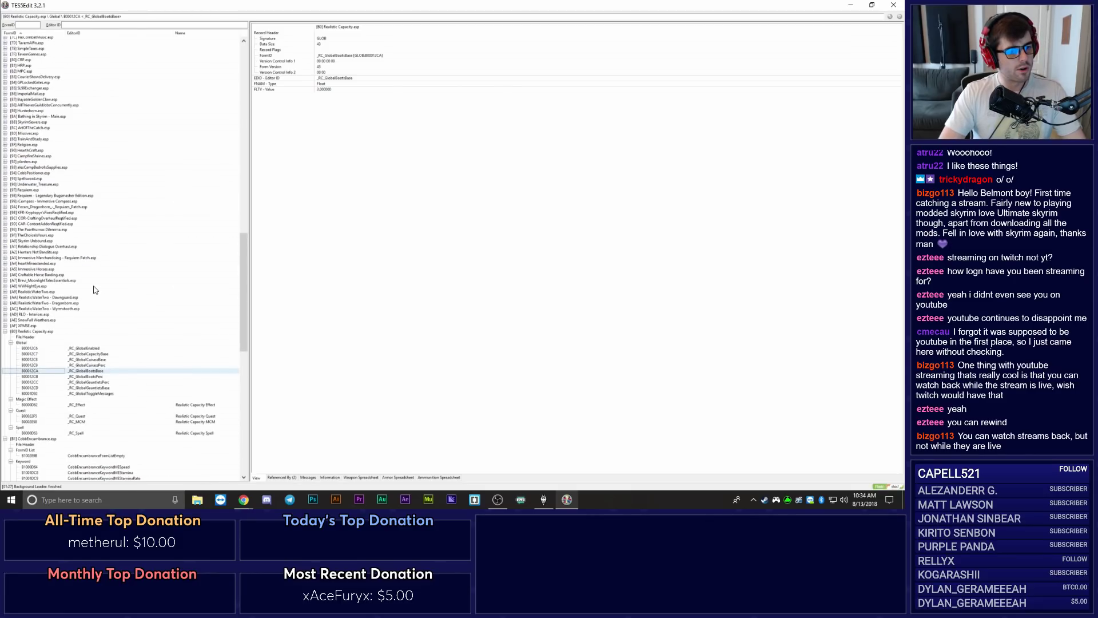
Examine the conflict colouring of Requiem.esp's Non-Player Character (Actor) records and open one bandit boss record for comparison.
click(6, 189)
scroll(31, 216, down, 2)
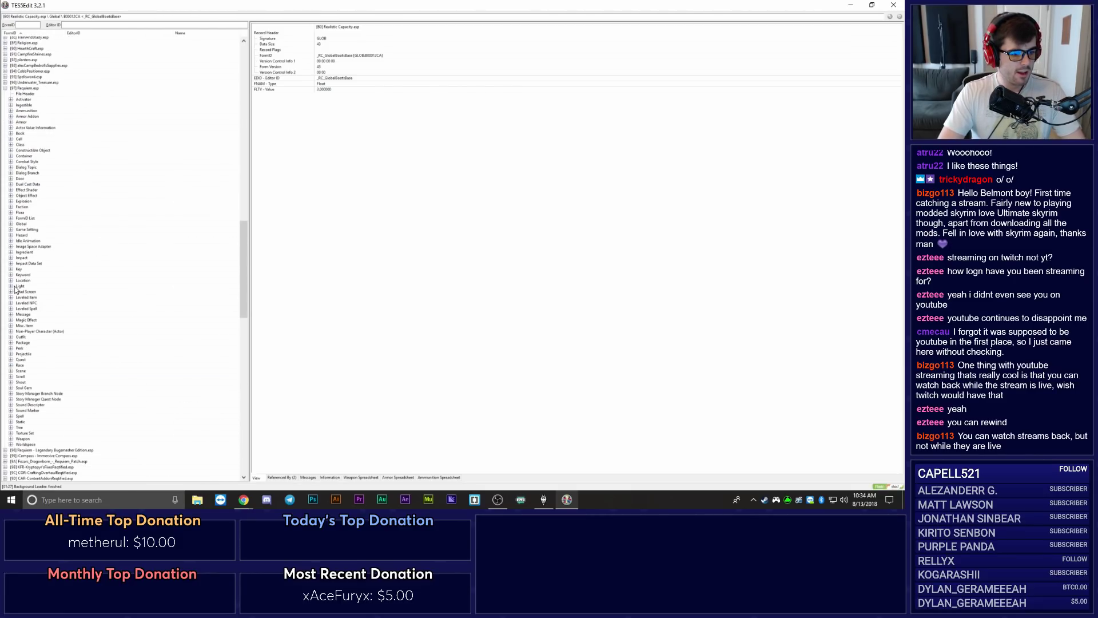
click(10, 332)
scroll(100, 228, down, 10)
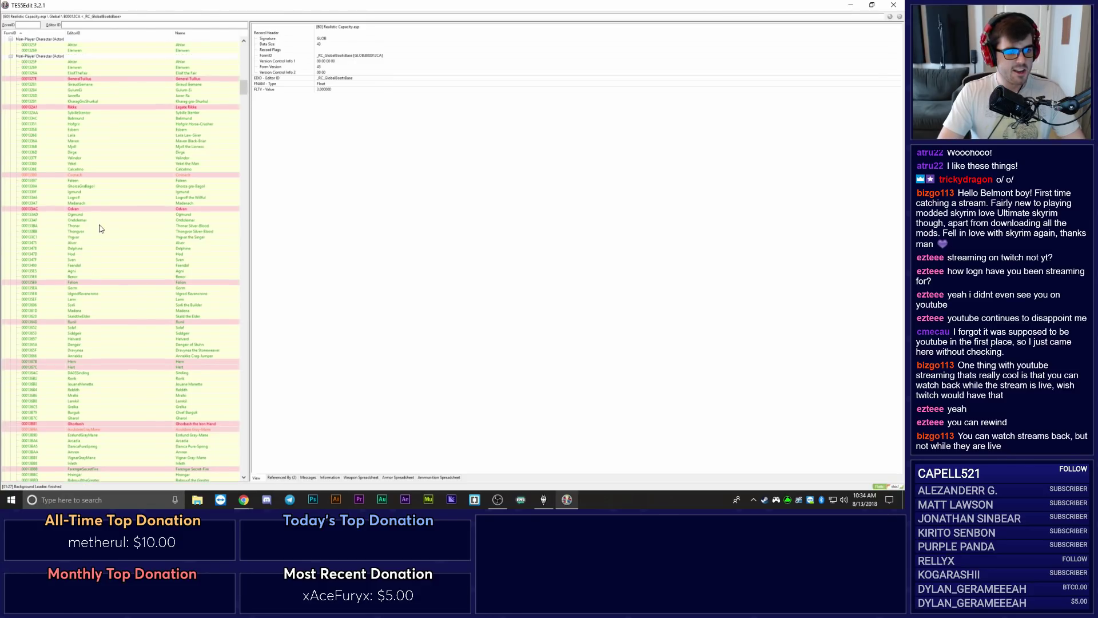
scroll(110, 234, down, 8)
scroll(122, 206, down, 14)
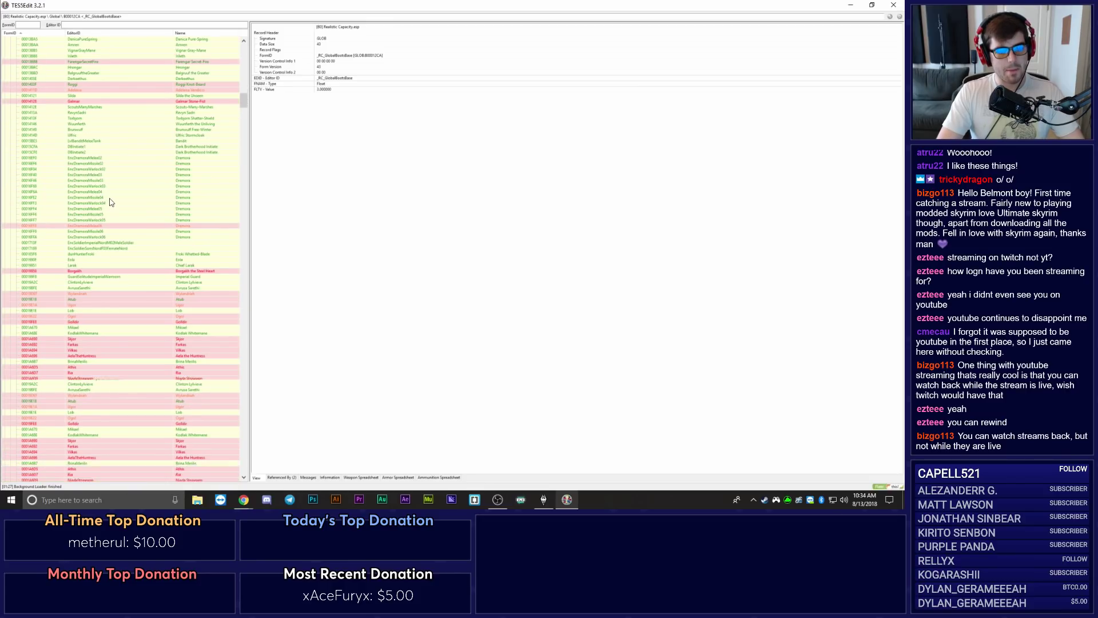
scroll(114, 274, down, 13)
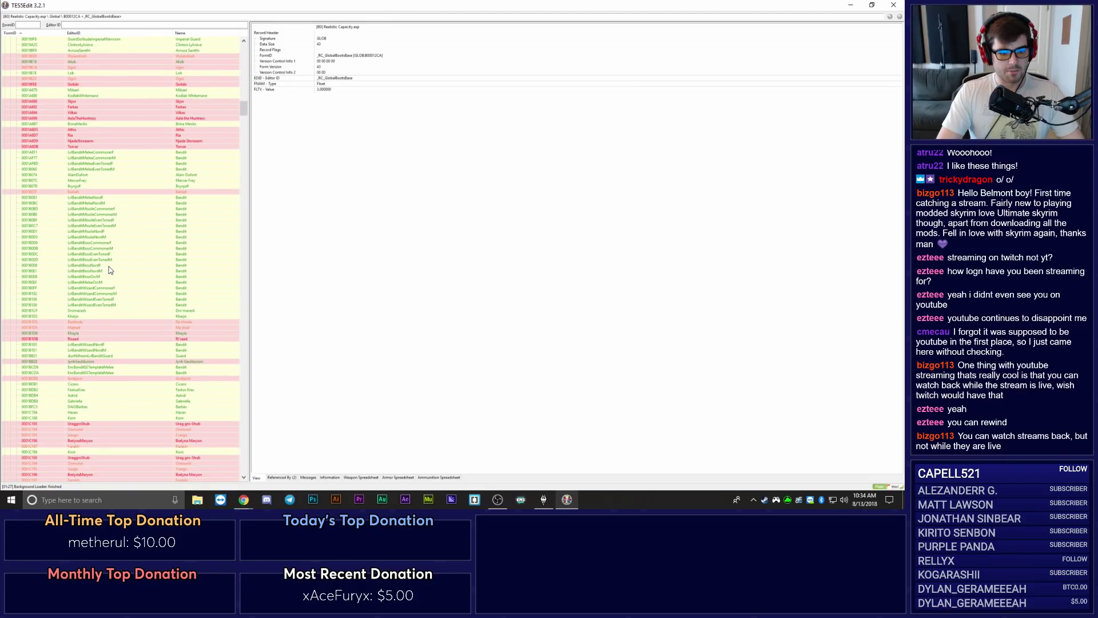
click(106, 159)
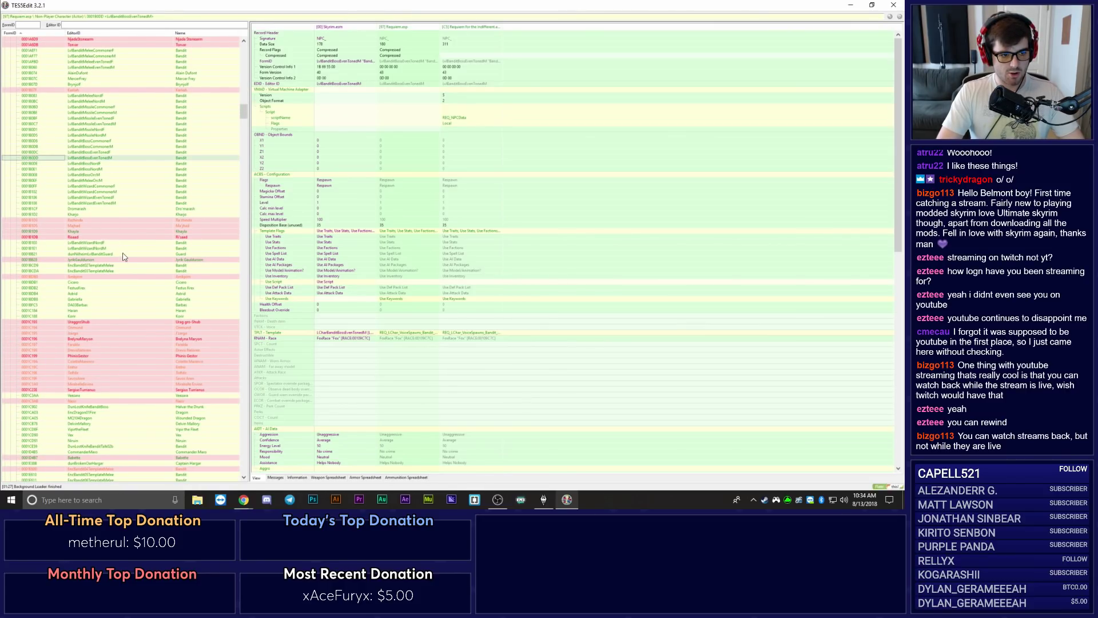
Examine Requiem.esp's Non-Player Character (Actor) records further and open the LvlBanditMeleeNordF record for comparison.
scroll(123, 258, up, 4)
scroll(118, 263, up, 4)
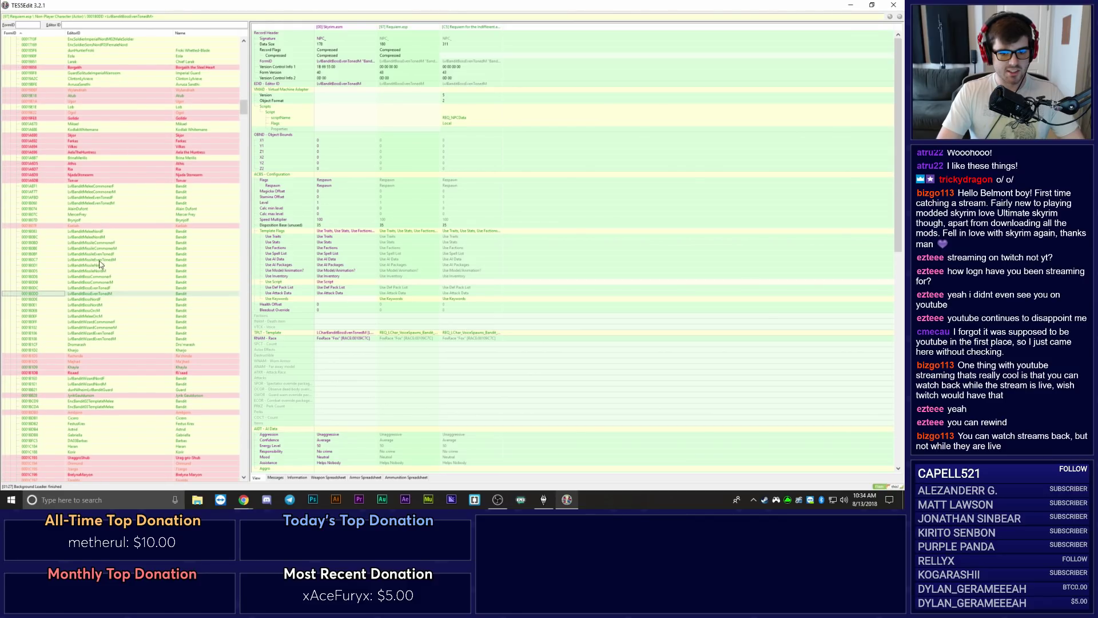
click(96, 232)
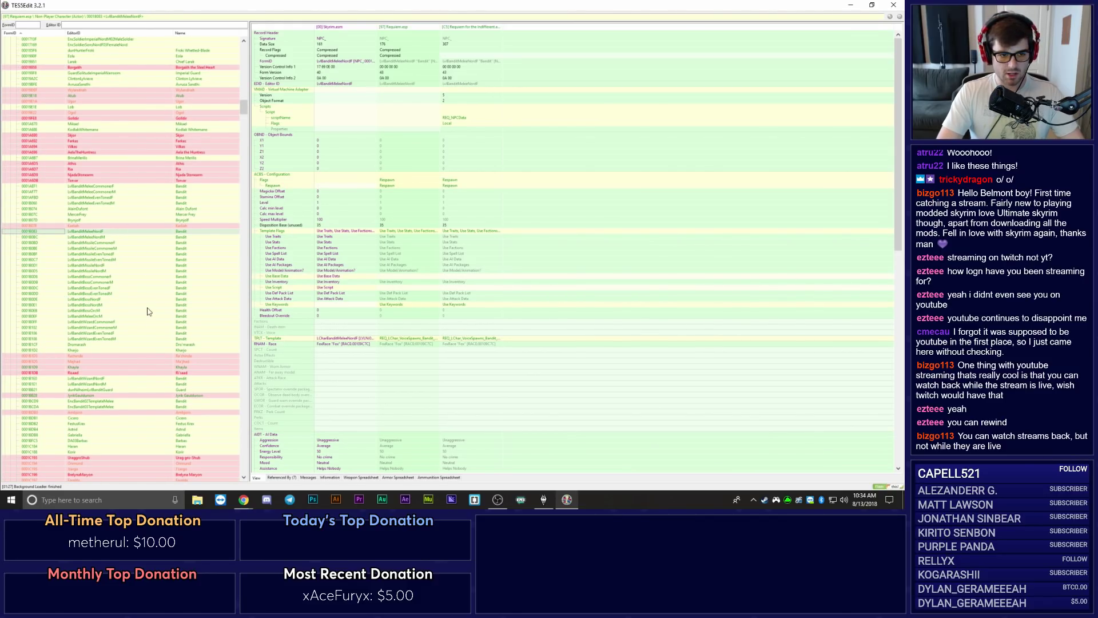
scroll(143, 312, up, 9)
scroll(109, 285, up, 13)
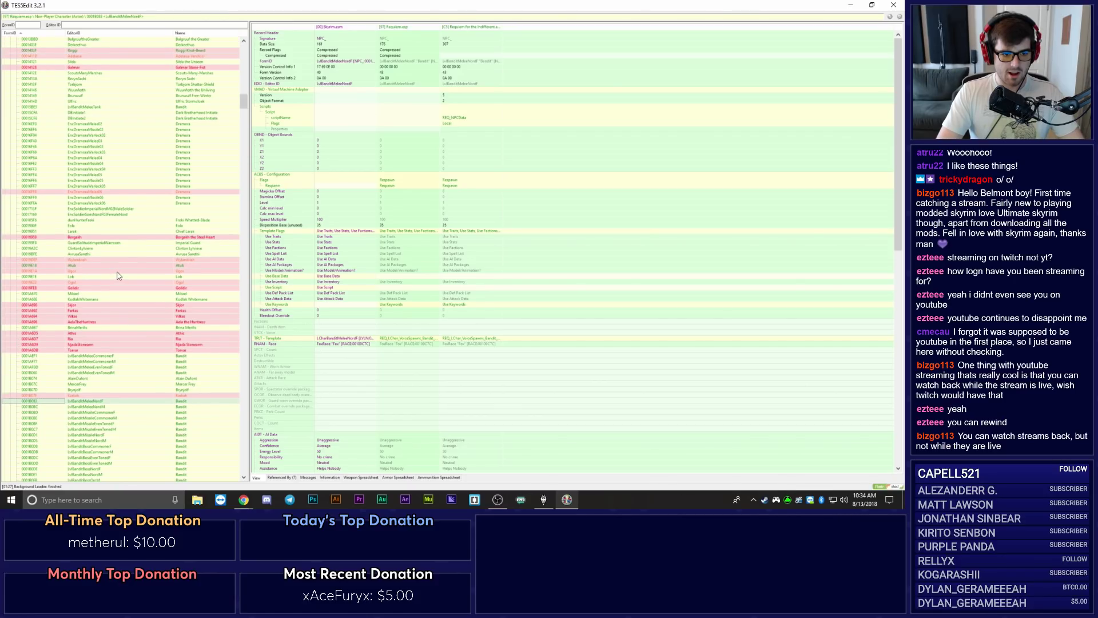
scroll(131, 196, up, 1)
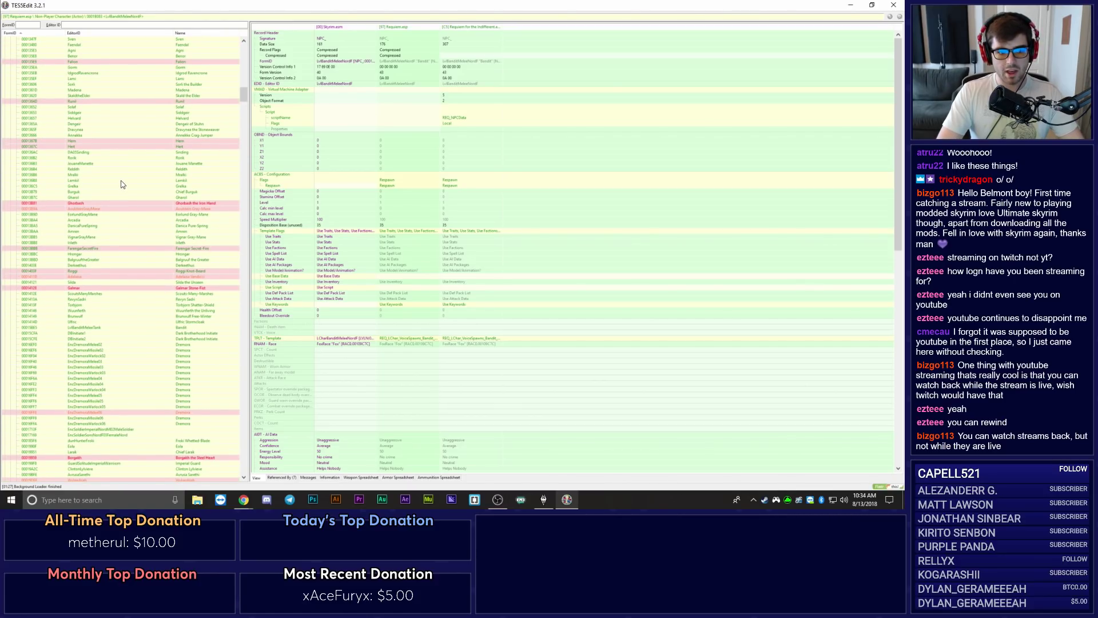
drag(244, 96, 235, 259)
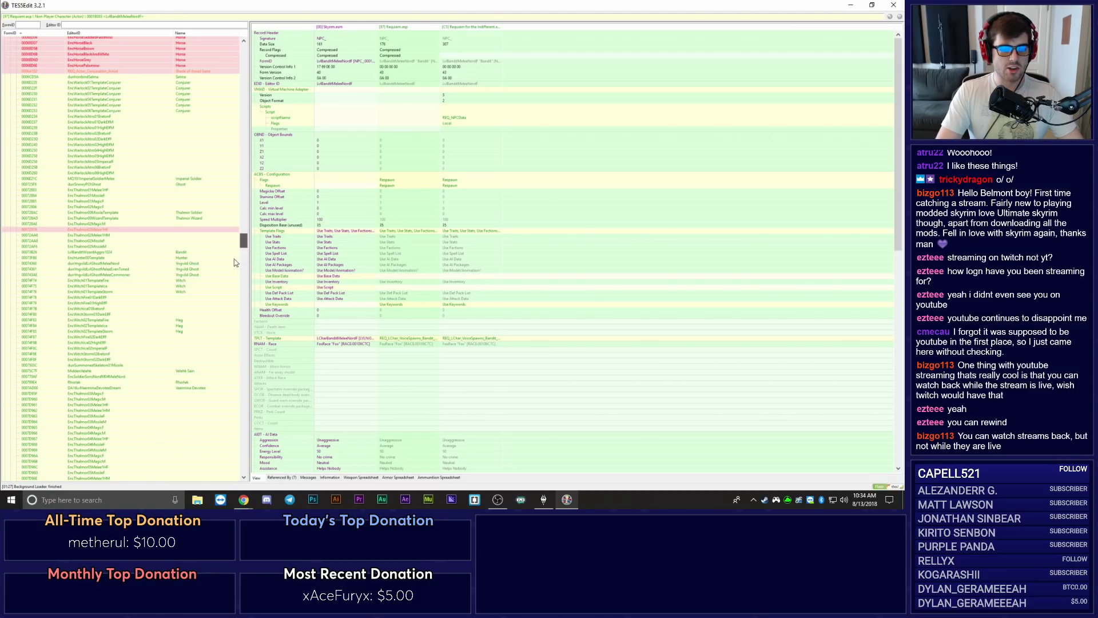
Collapse the expanded plugin tree and go to the plugins at the end of the load order.
right_click(186, 242)
click(206, 249)
drag(244, 156, 257, 472)
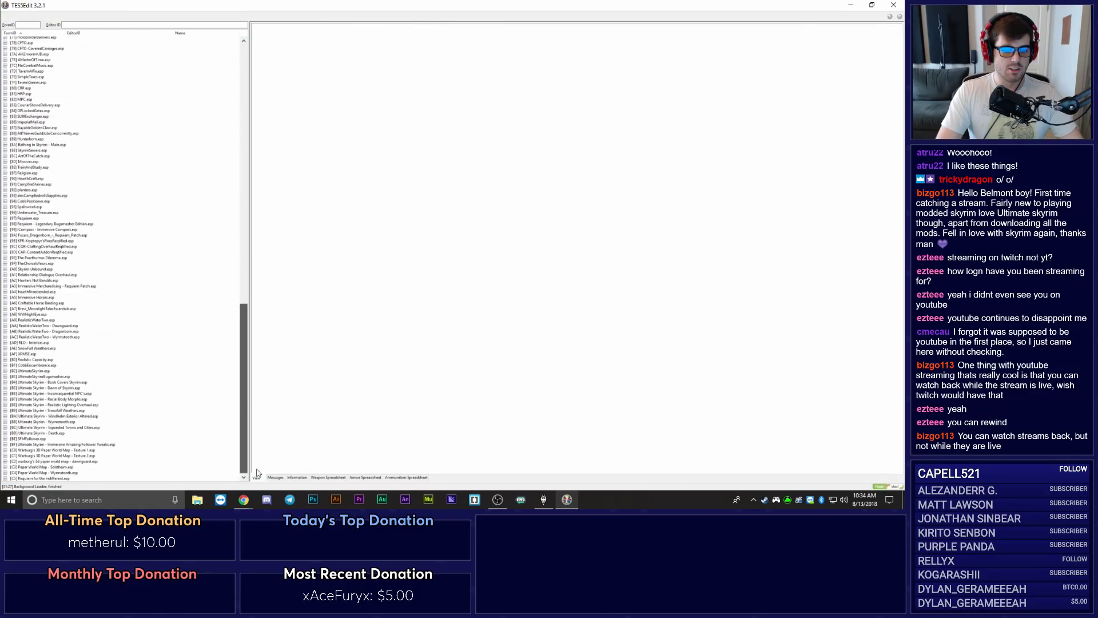
Expand the Global, Magic Effect, Quest and Spell groups of Realistic Capacity.esp to list their records.
click(5, 360)
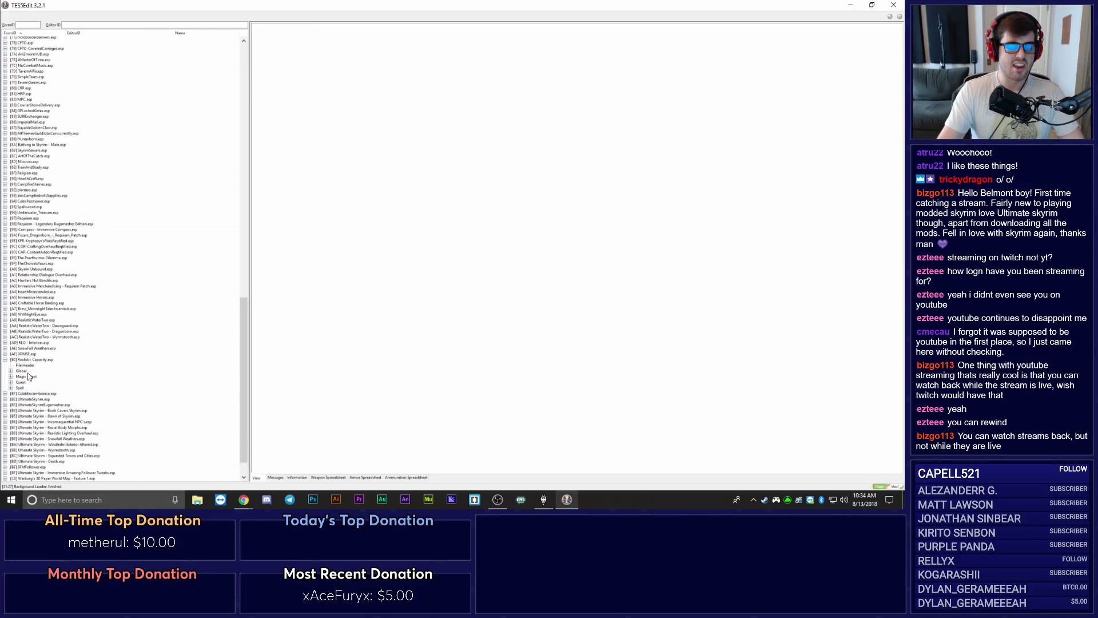
click(10, 371)
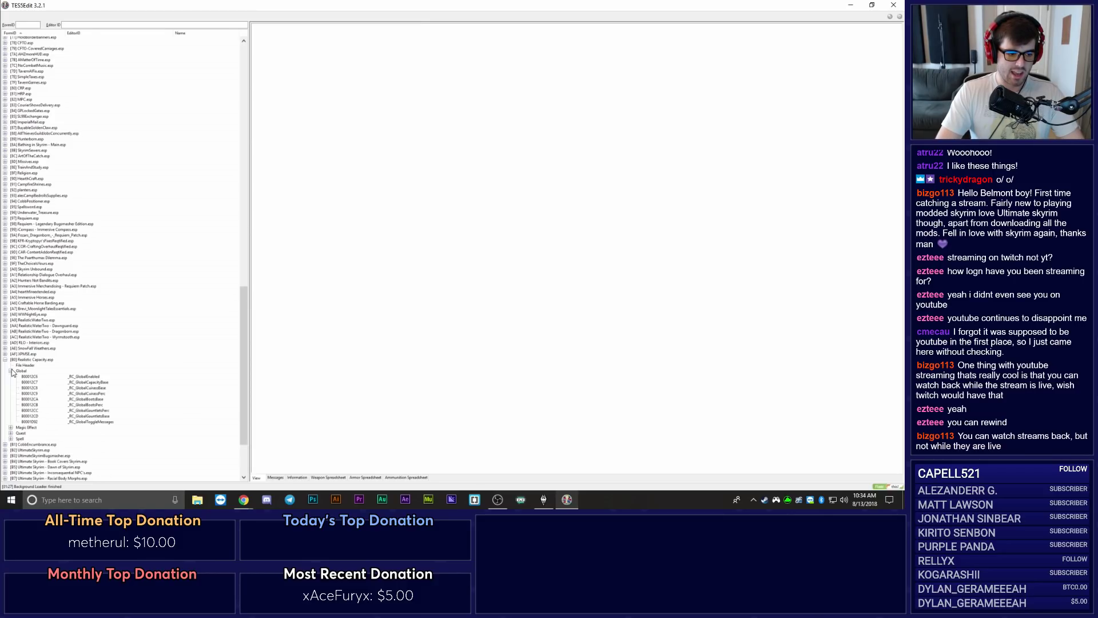
scroll(26, 384, down, 5)
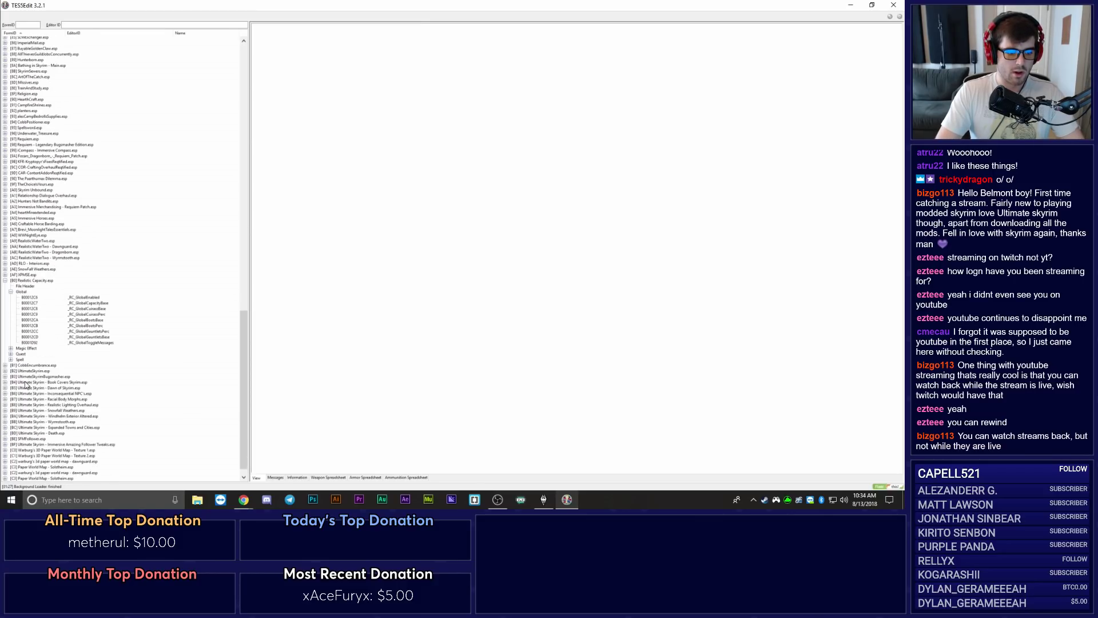
click(10, 348)
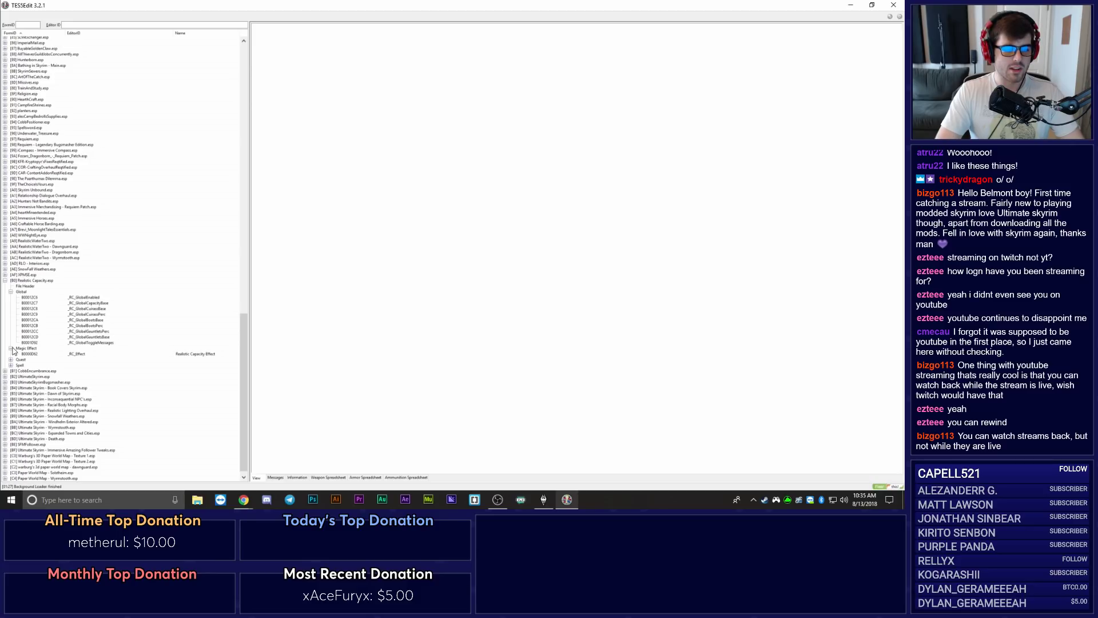
click(10, 359)
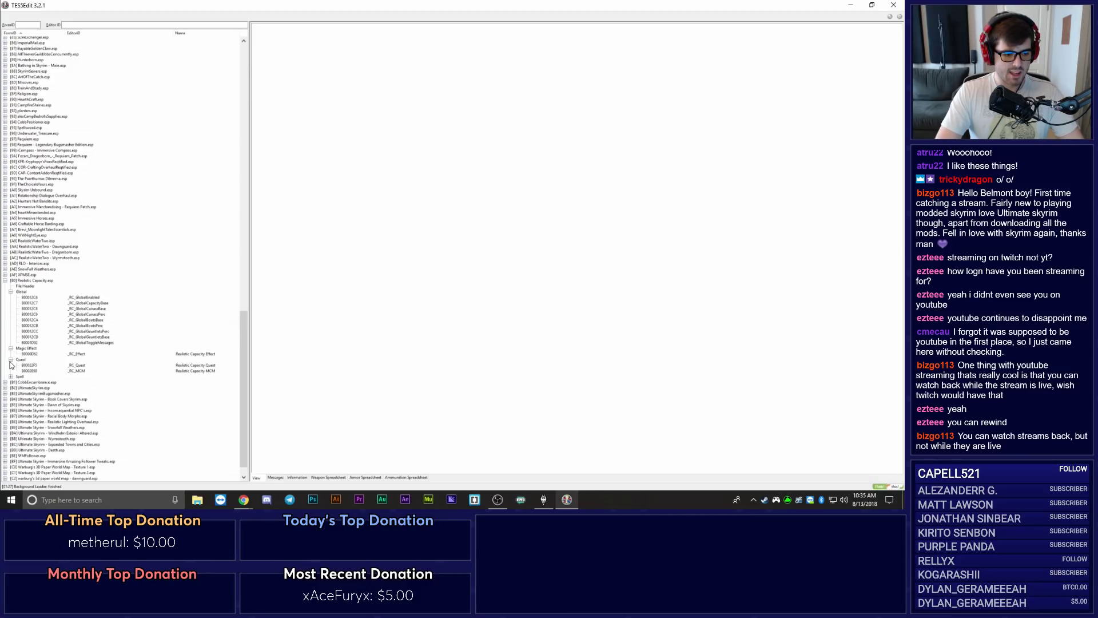
scroll(15, 363, down, 1)
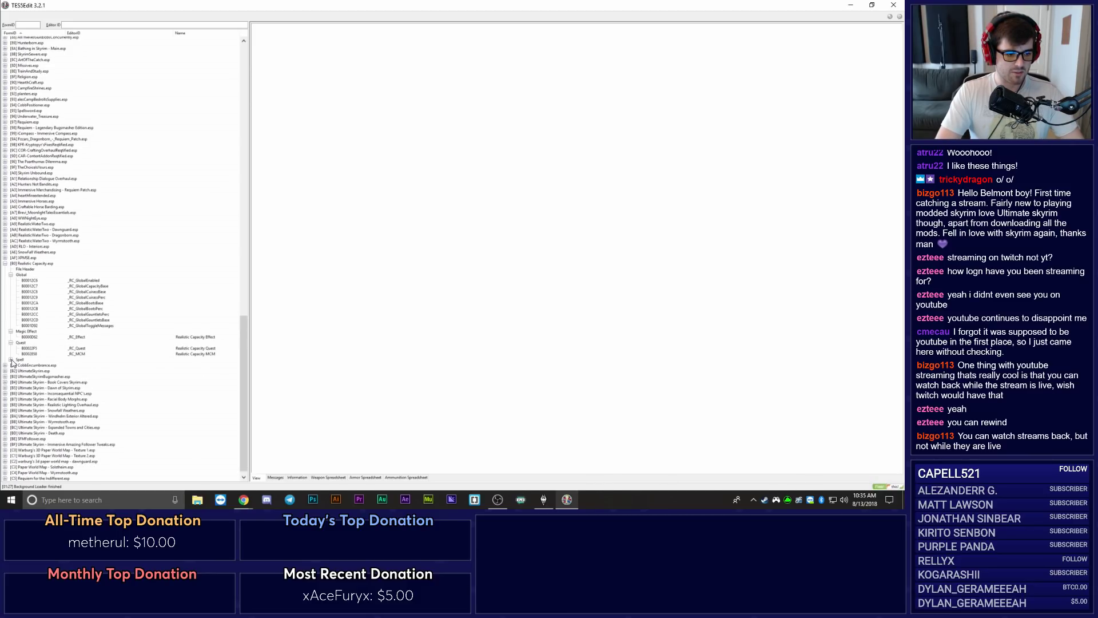
click(11, 359)
scroll(18, 357, down, 1)
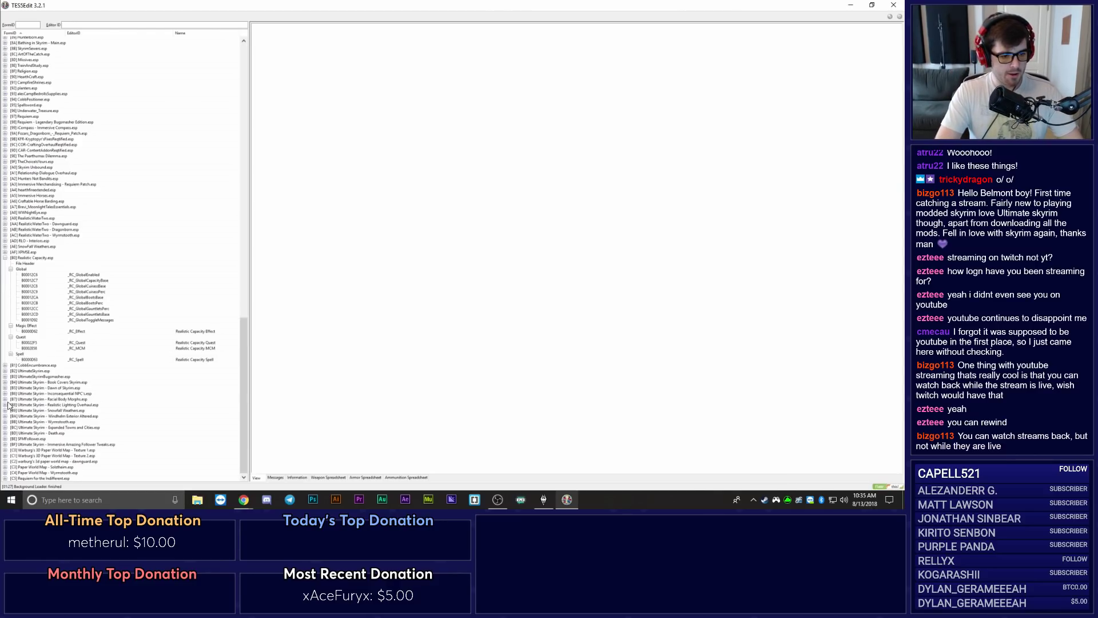
Examine the _RC_Effect magic effect and the _RC_Quest and _RC_MCM quest records of Realistic Capacity.esp.
click(86, 331)
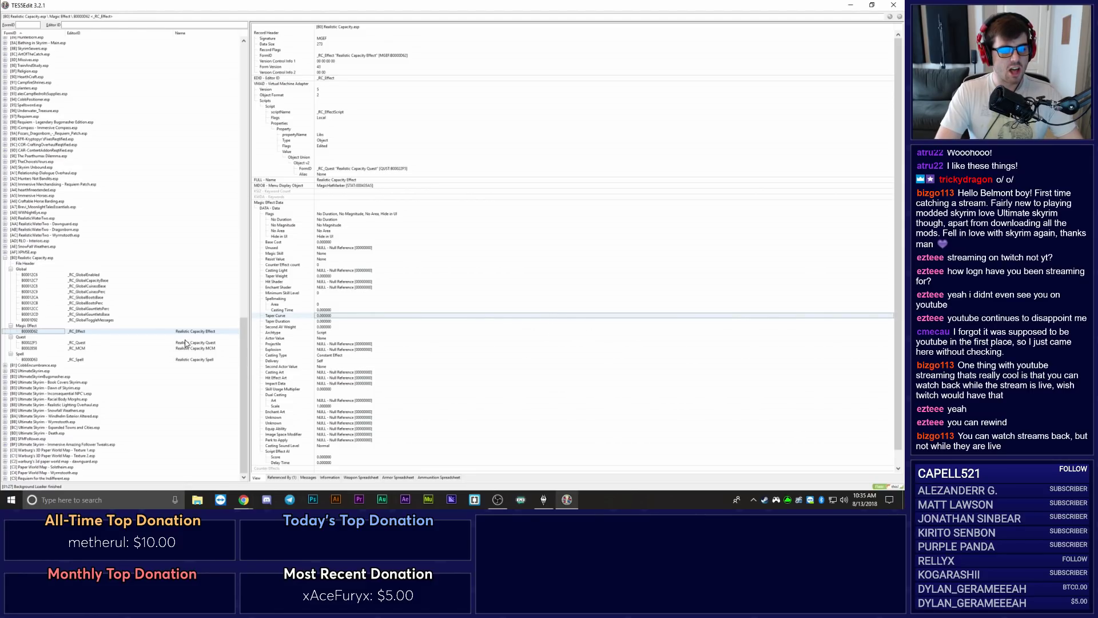
scroll(530, 336, down, 1)
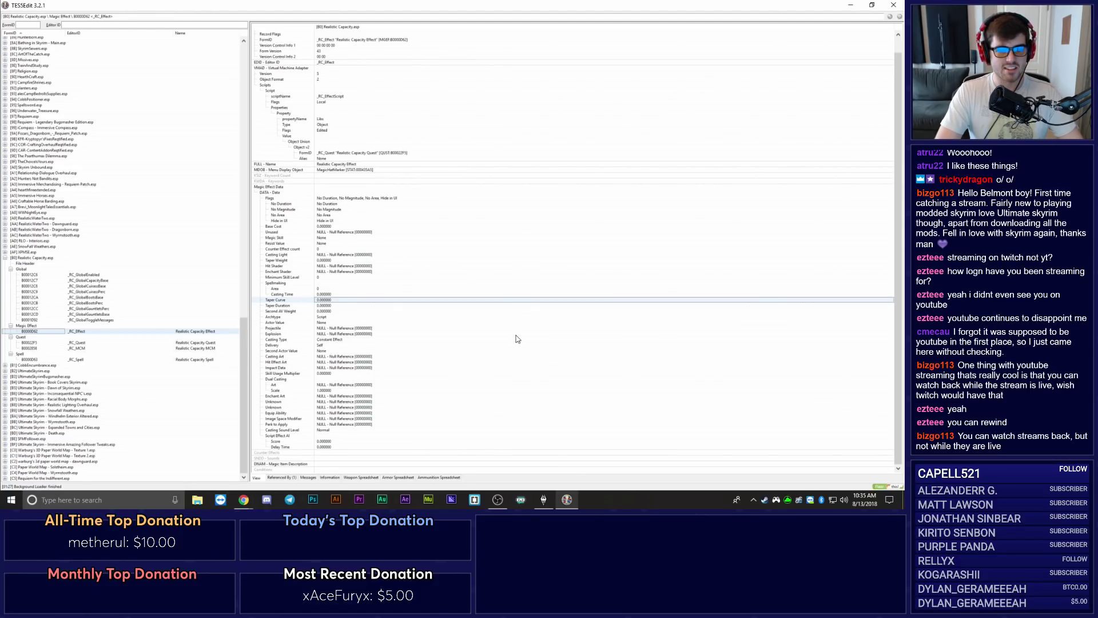
scroll(492, 332, up, 1)
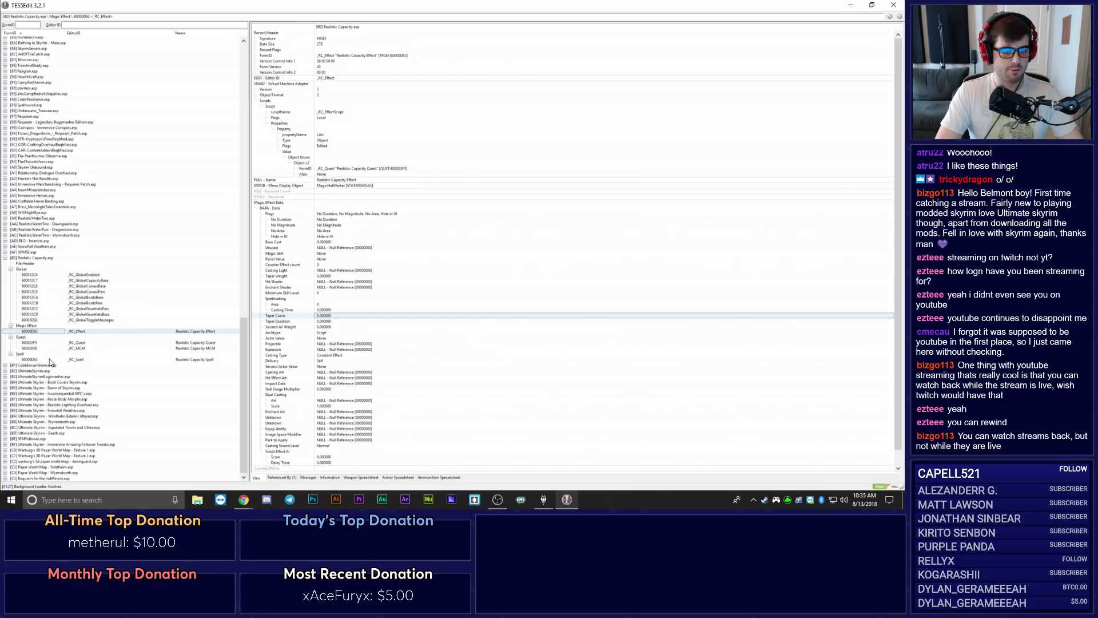
click(77, 342)
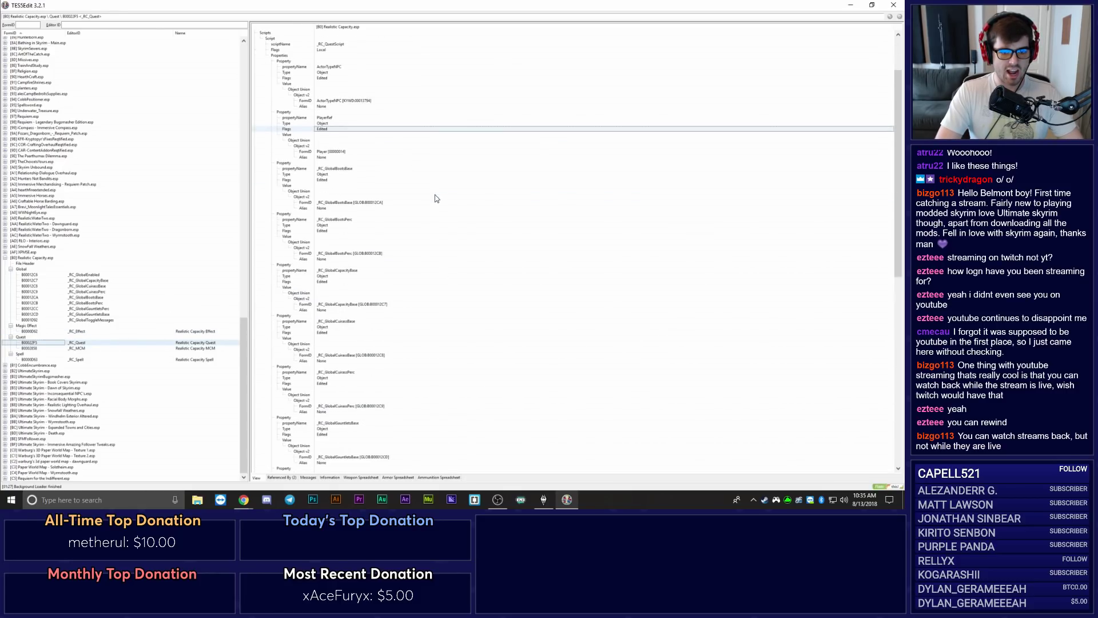
scroll(440, 247, down, 10)
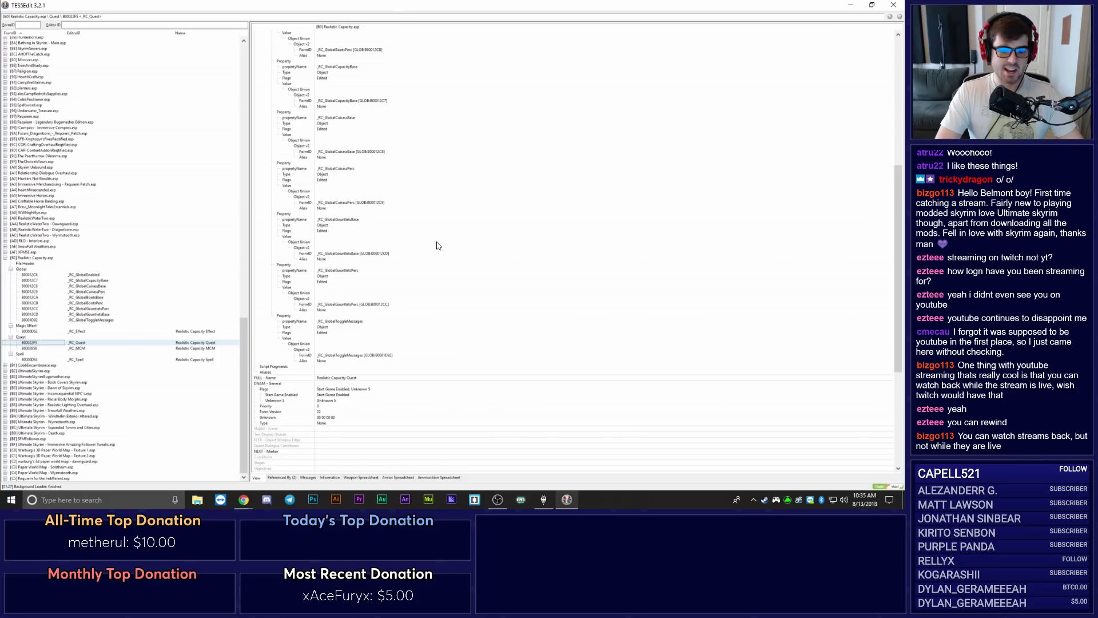
scroll(438, 243, up, 10)
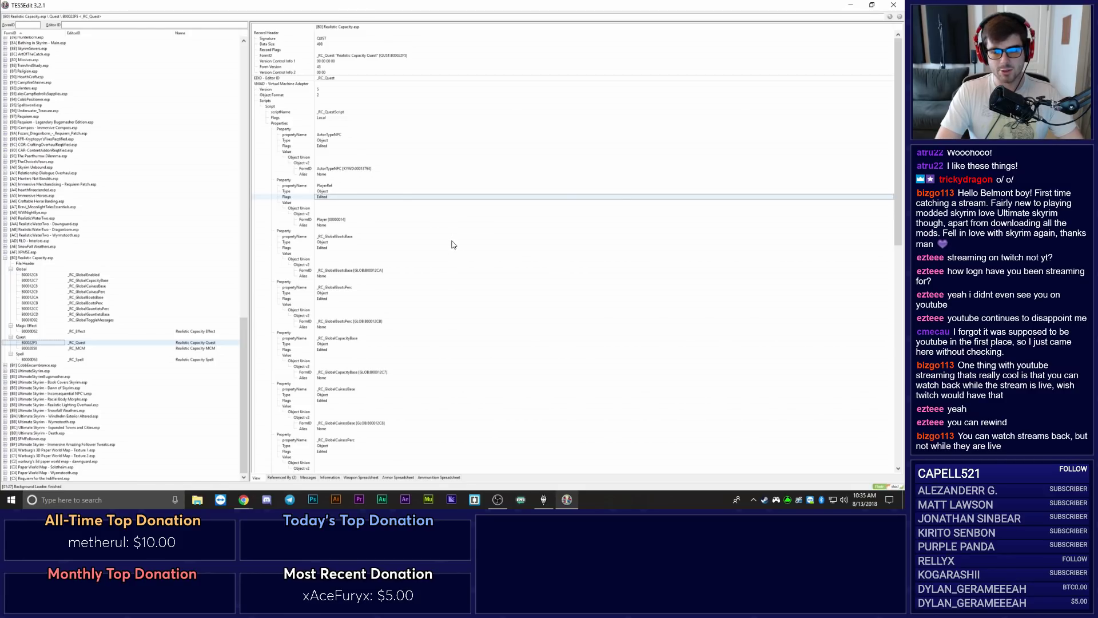
click(453, 243)
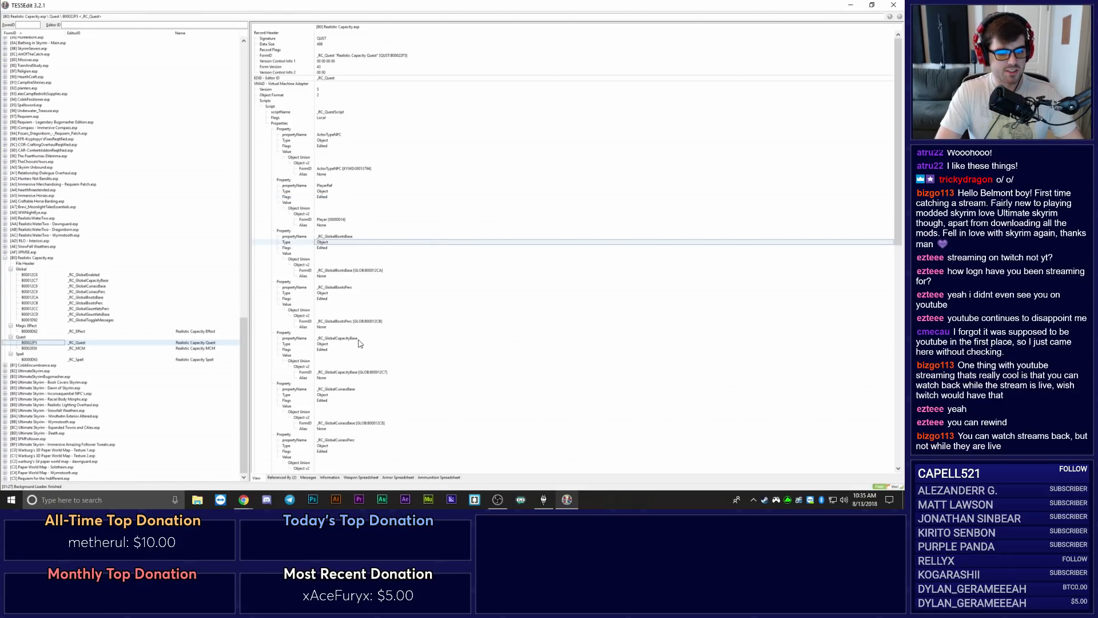
click(87, 348)
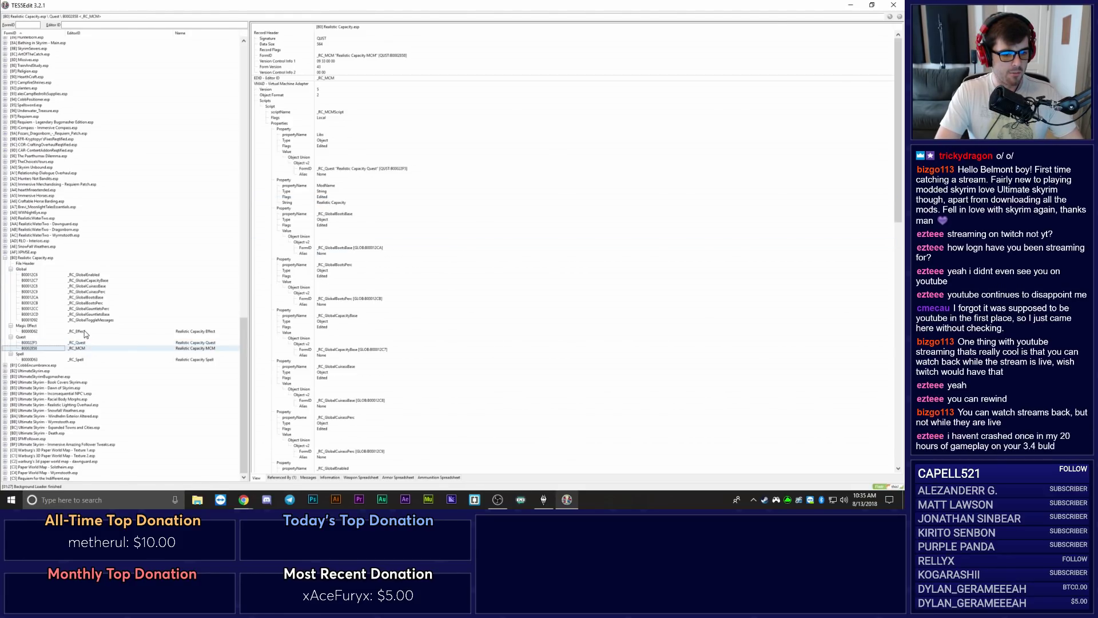
click(82, 332)
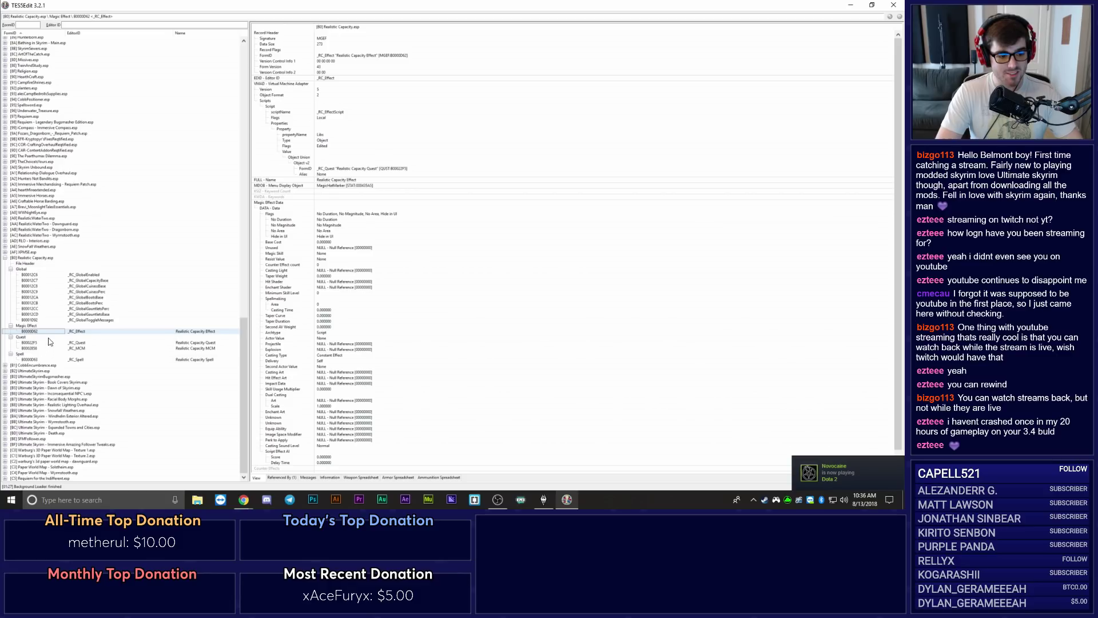
Expand CobbEncumbrance.esp and its FormID List group, and collapse Realistic Capacity.esp.
click(35, 366)
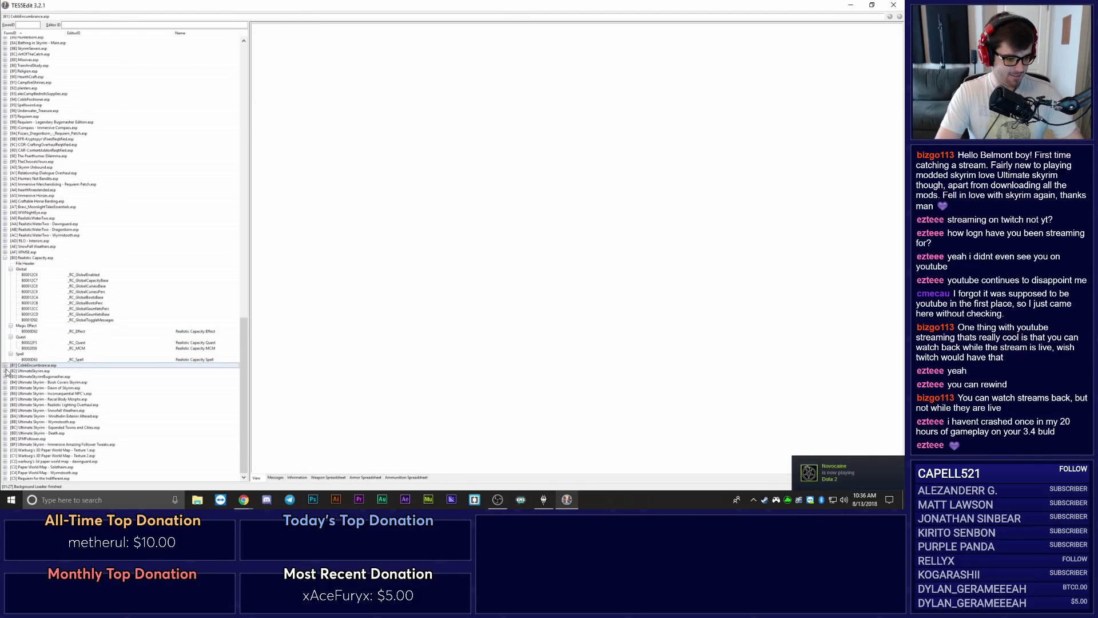
click(5, 366)
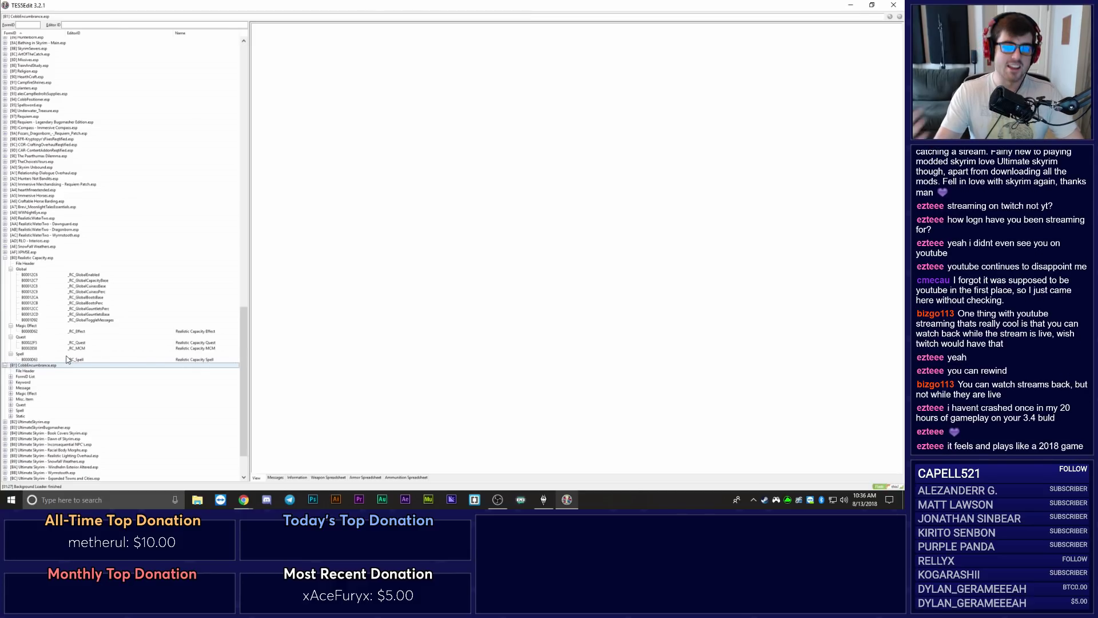
click(10, 377)
scroll(13, 381, down, 2)
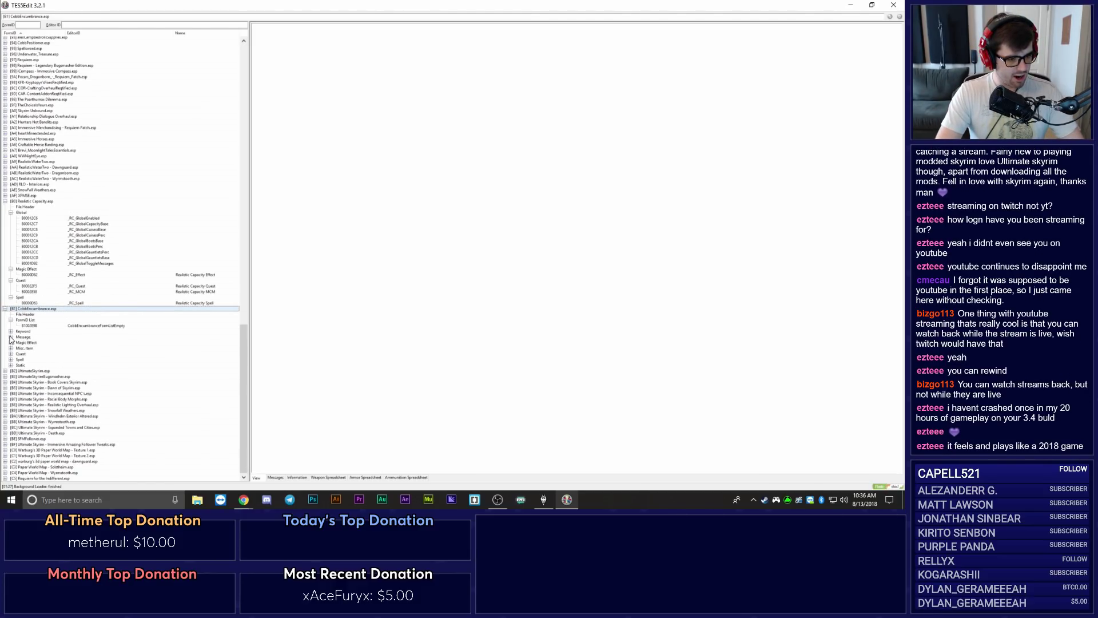
click(5, 201)
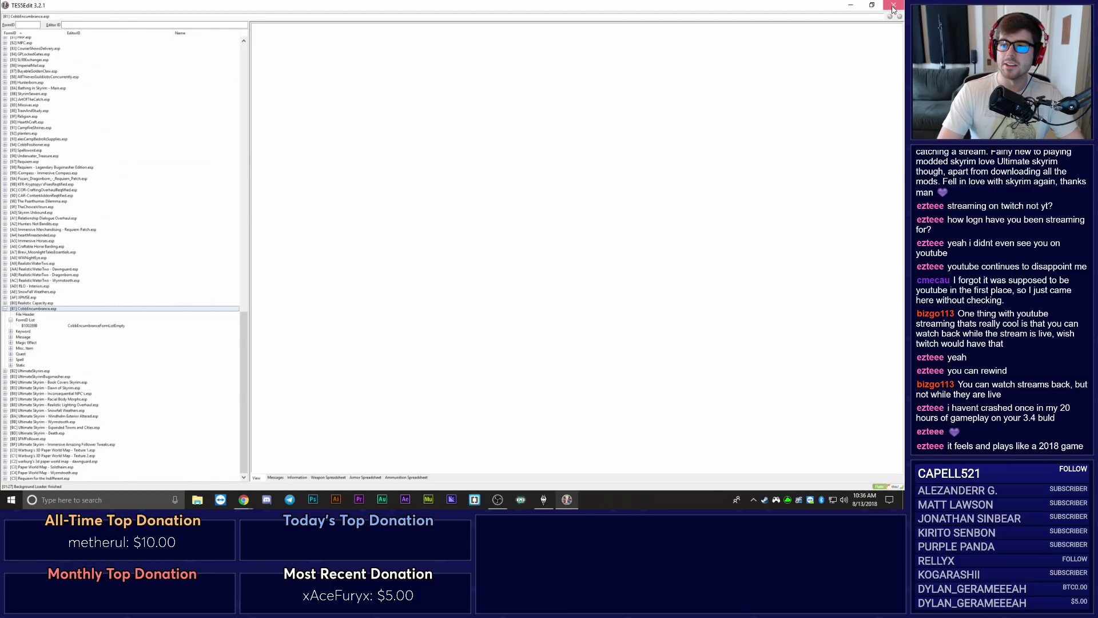
Close TES5Edit and review the plugin order around Realistic Capacity.esp in Mod Organizer.
key(alt+F4)
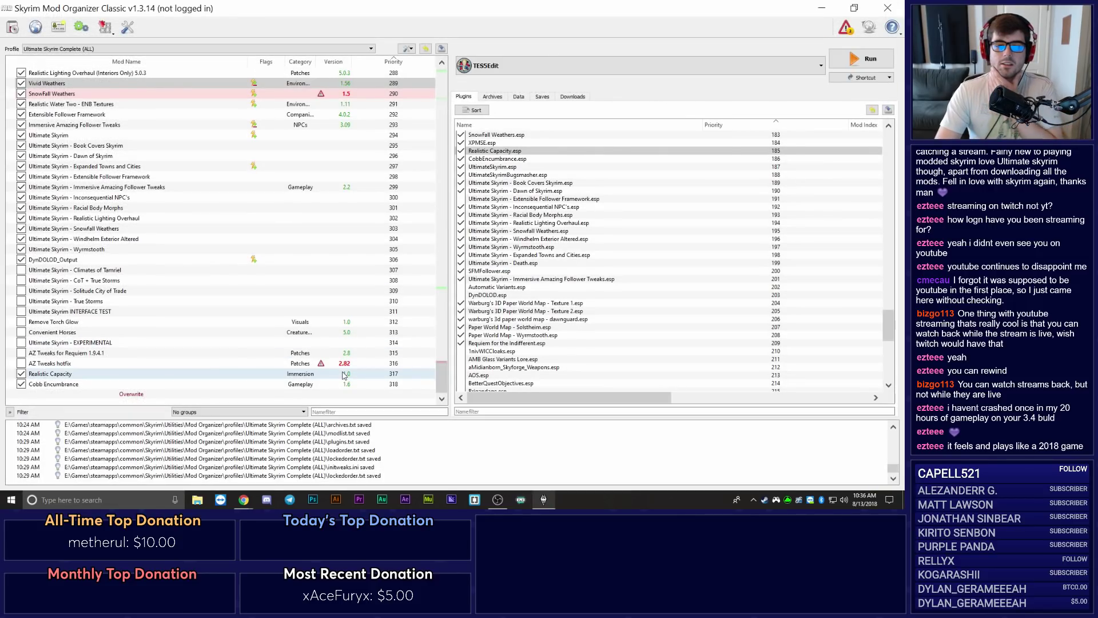
scroll(542, 267, up, 3)
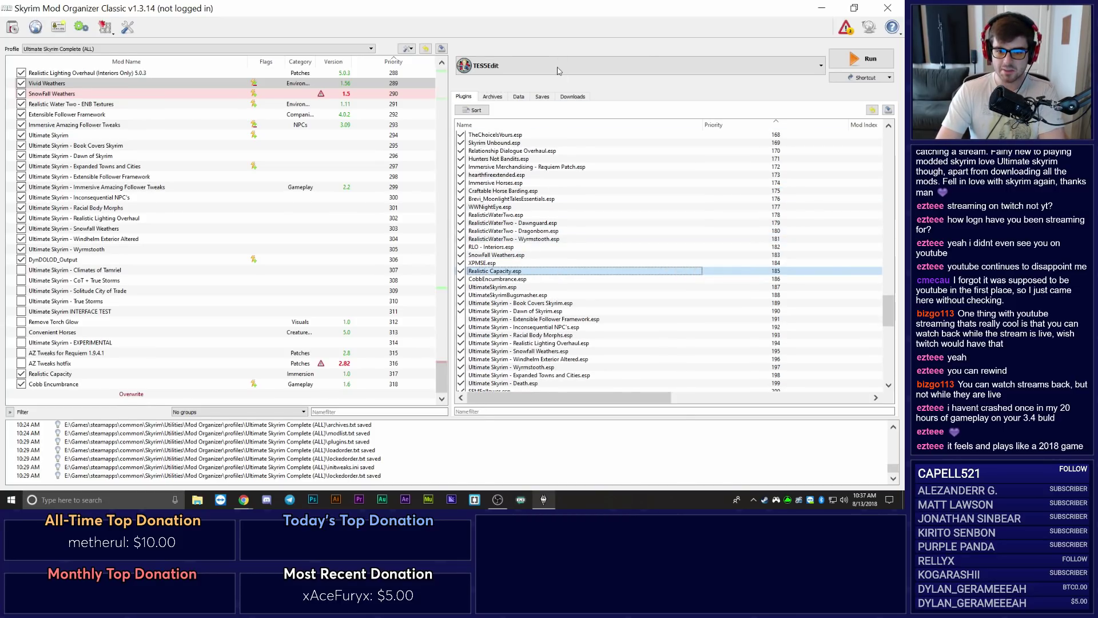
scroll(532, 297, up, 6)
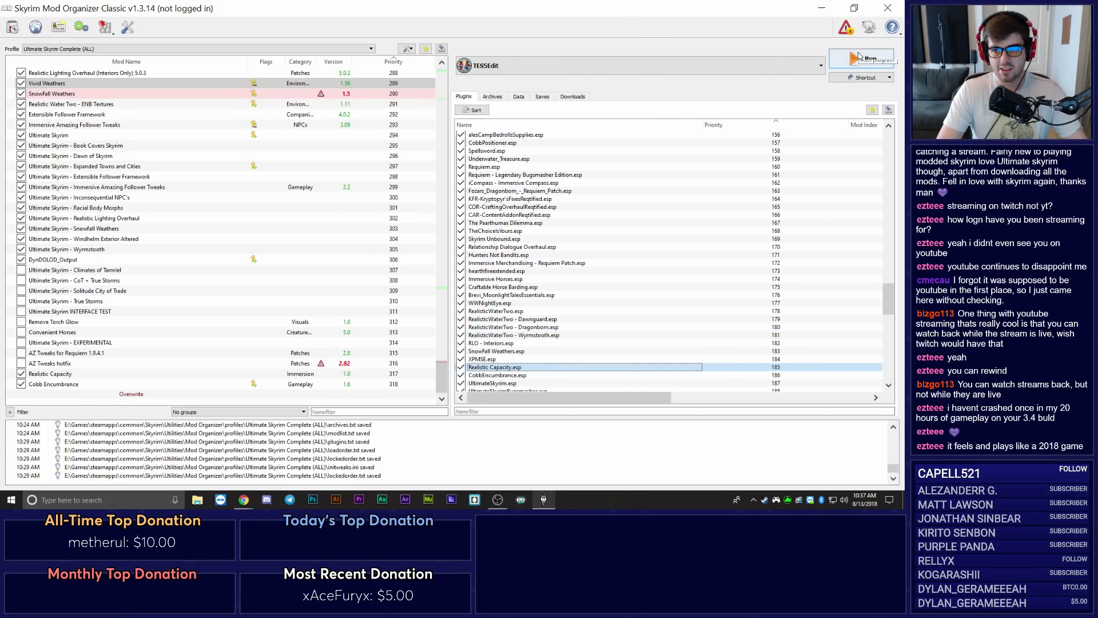
Run the Reqtificator from Mod Organizer to rebuild the Requiem for the Indifferent patch, and dismiss its completion dialog.
click(748, 67)
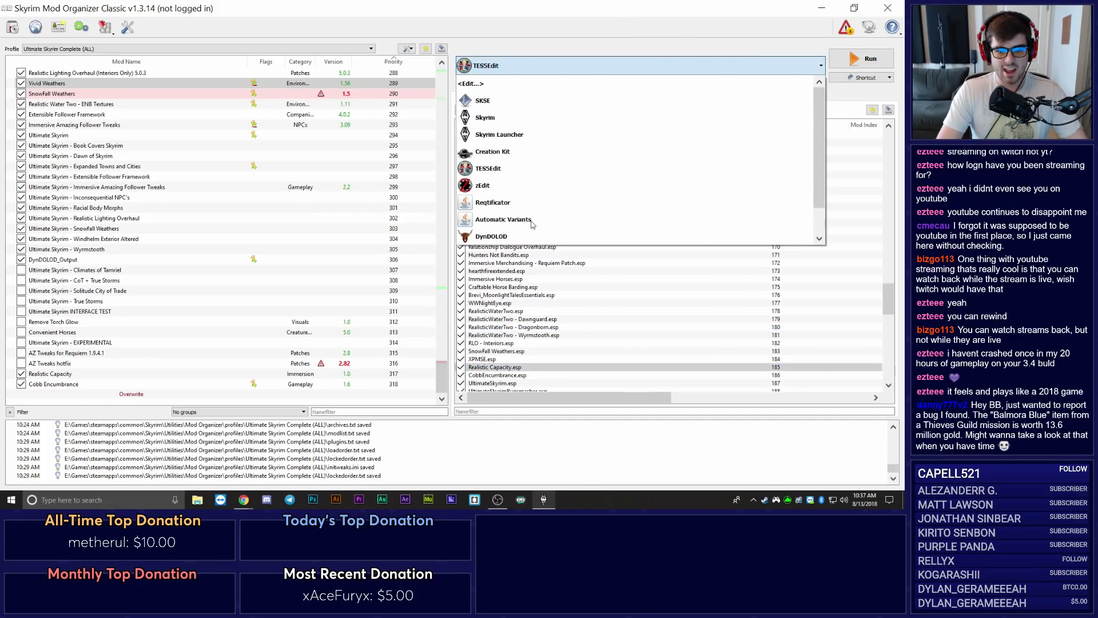
click(500, 204)
click(867, 64)
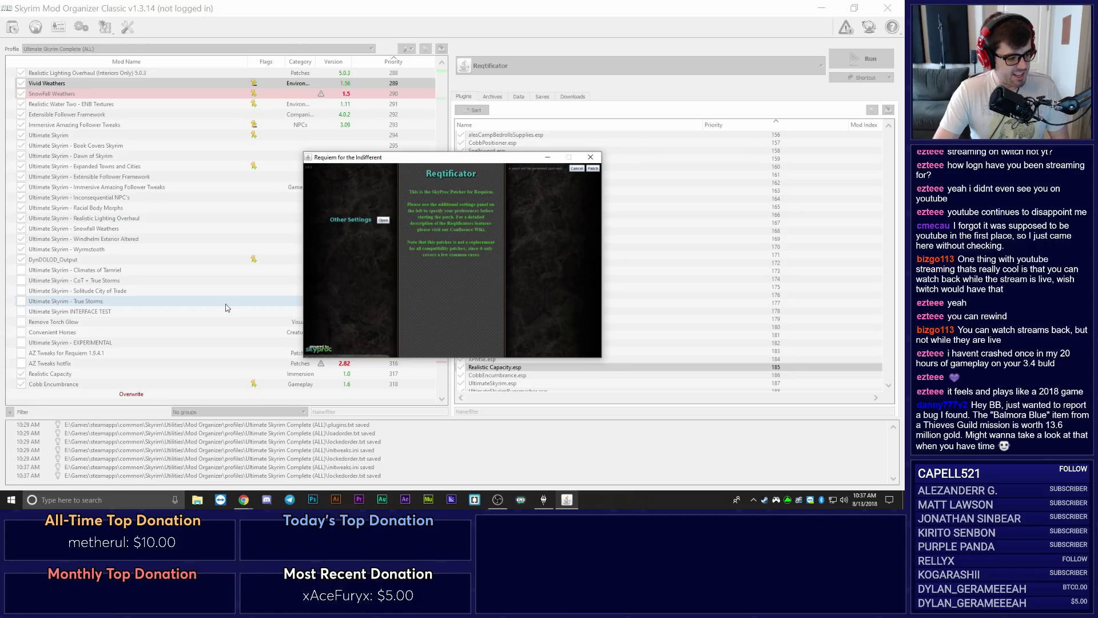
click(593, 169)
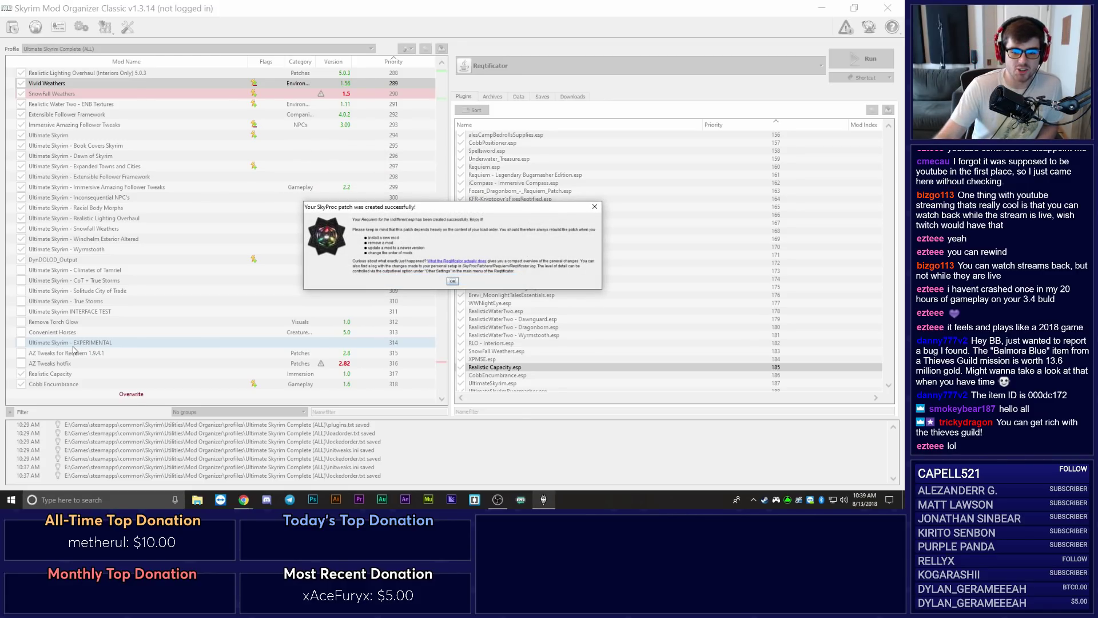
click(452, 282)
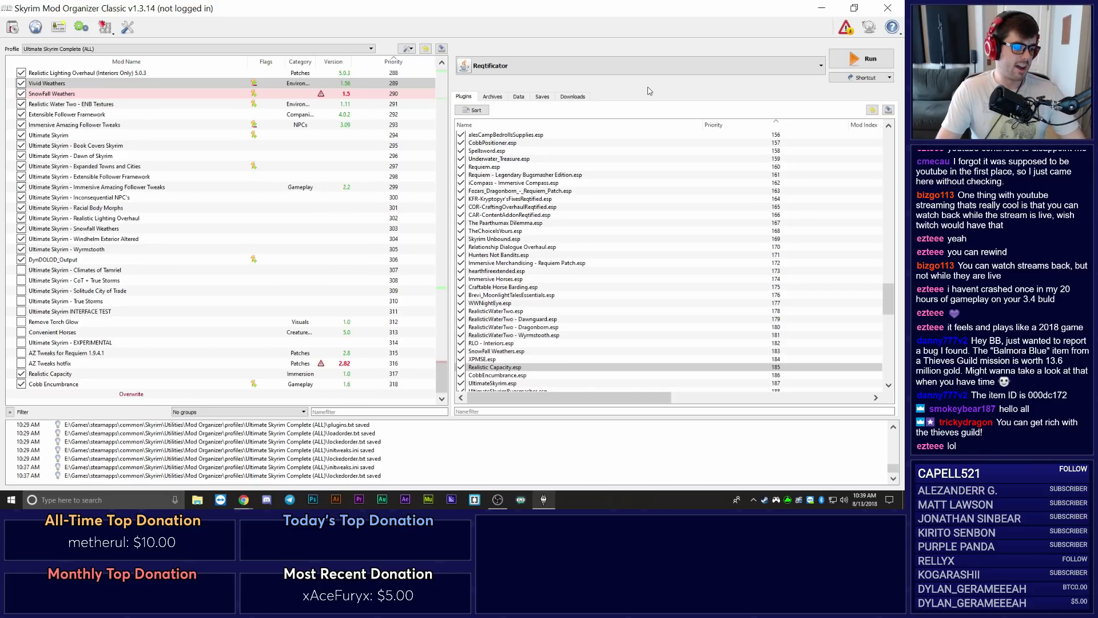
Launch TES5Edit from Mod Organizer and load the preselected plugins from the load order.
click(506, 64)
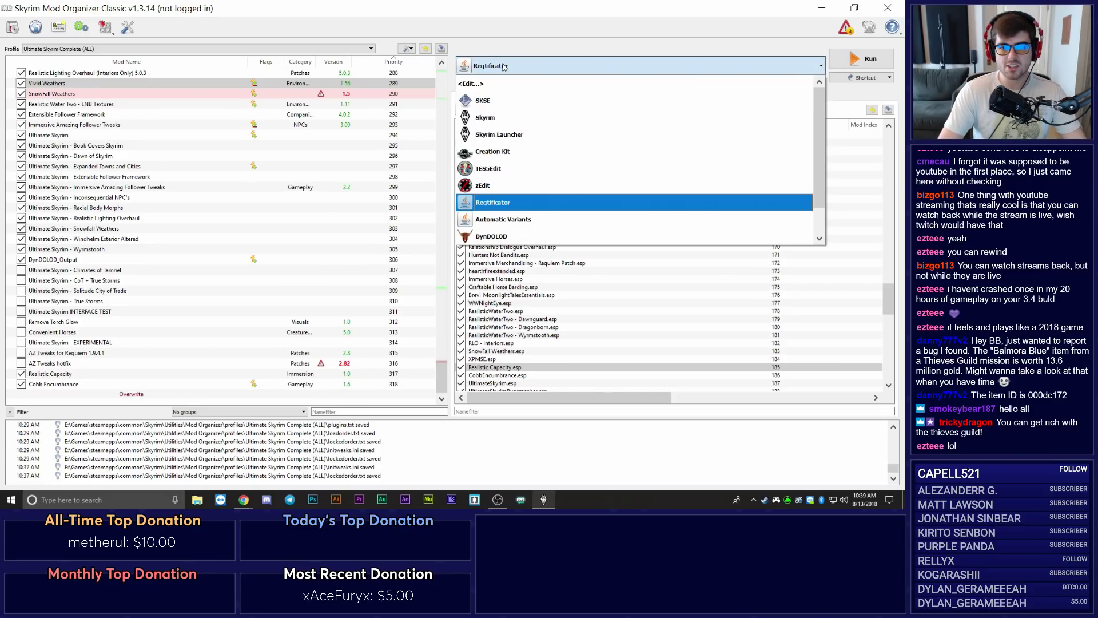
click(502, 108)
click(503, 65)
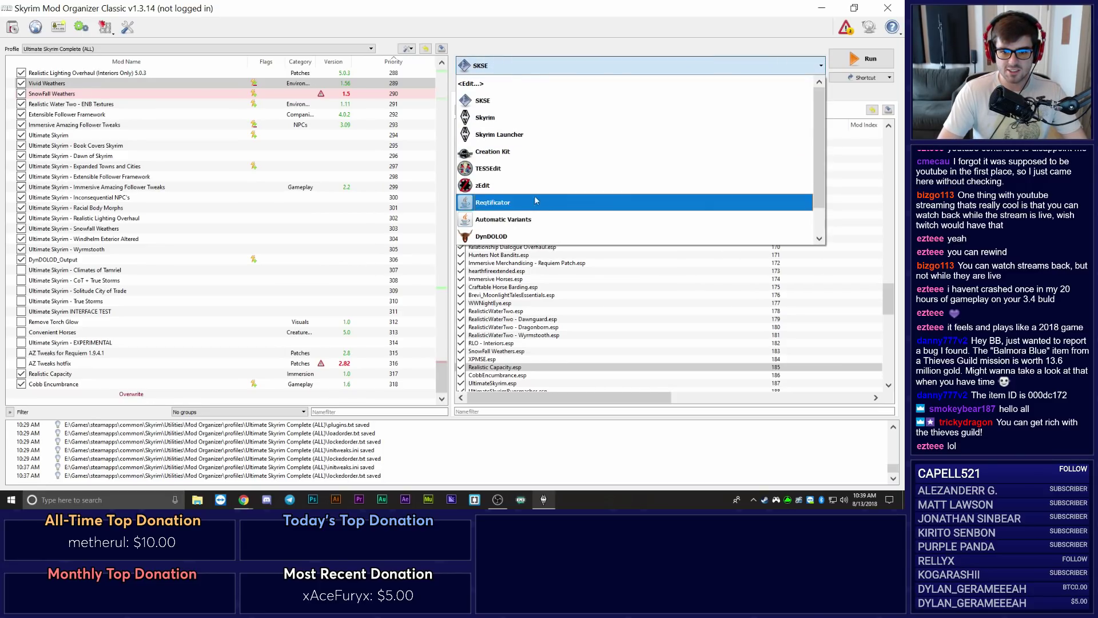
click(535, 169)
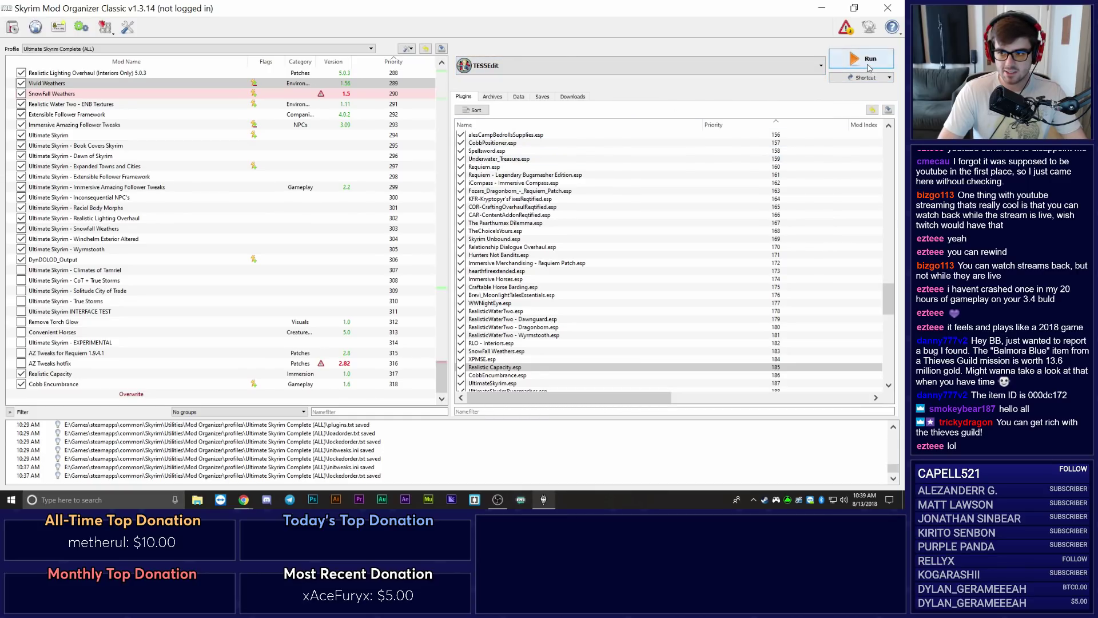
click(869, 63)
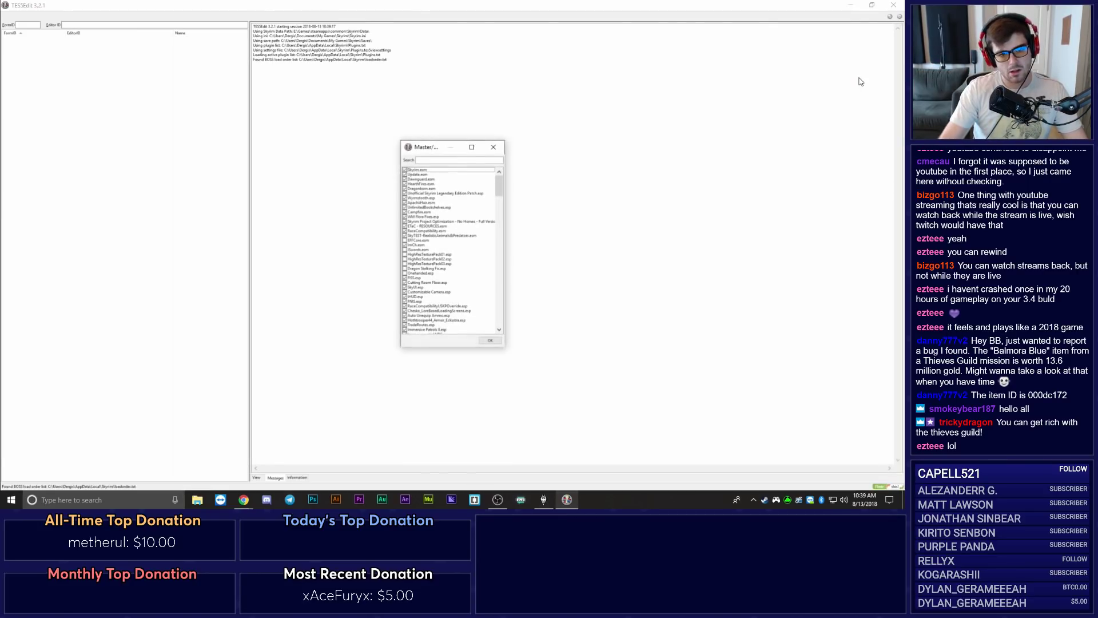
shift+click(492, 342)
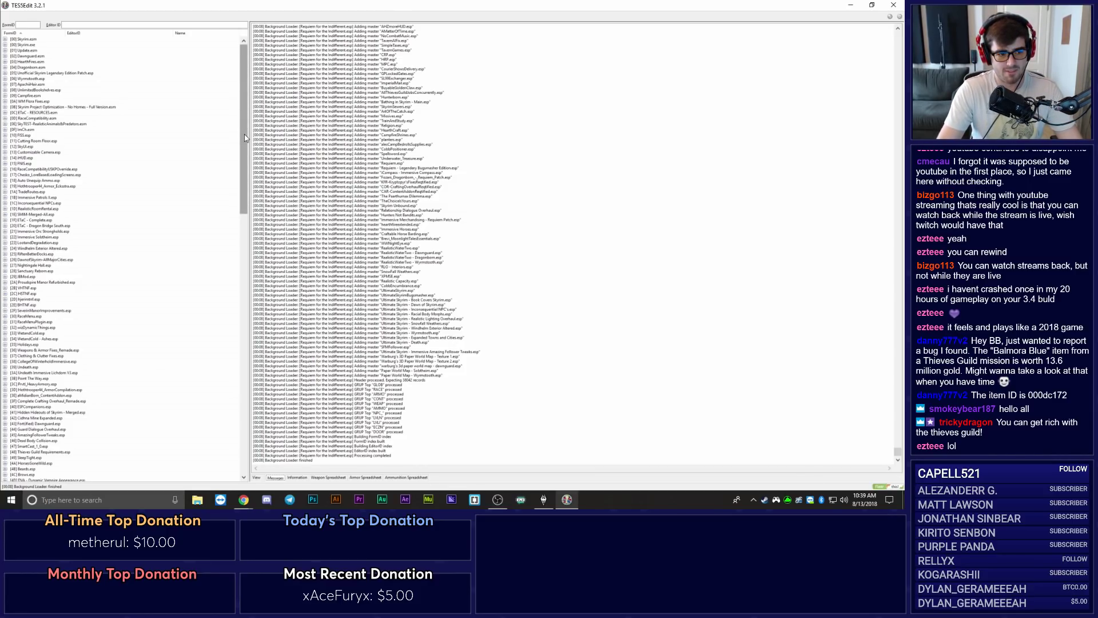
Look up the record with FormID 000dc172 across the loaded plugins.
click(25, 25)
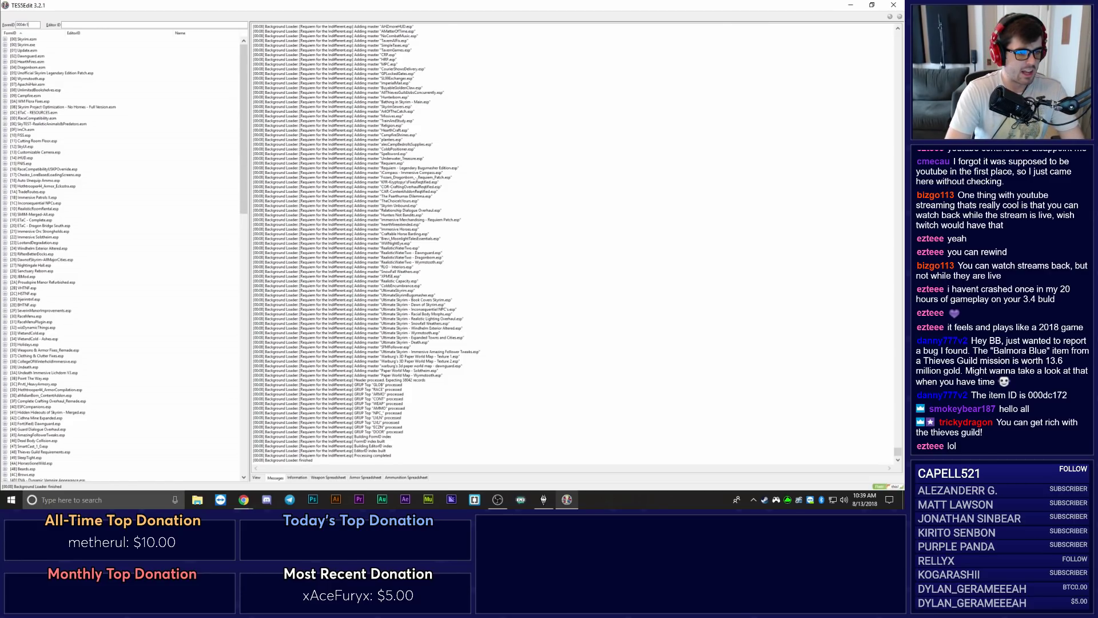
text(000dc172)
key(Return)
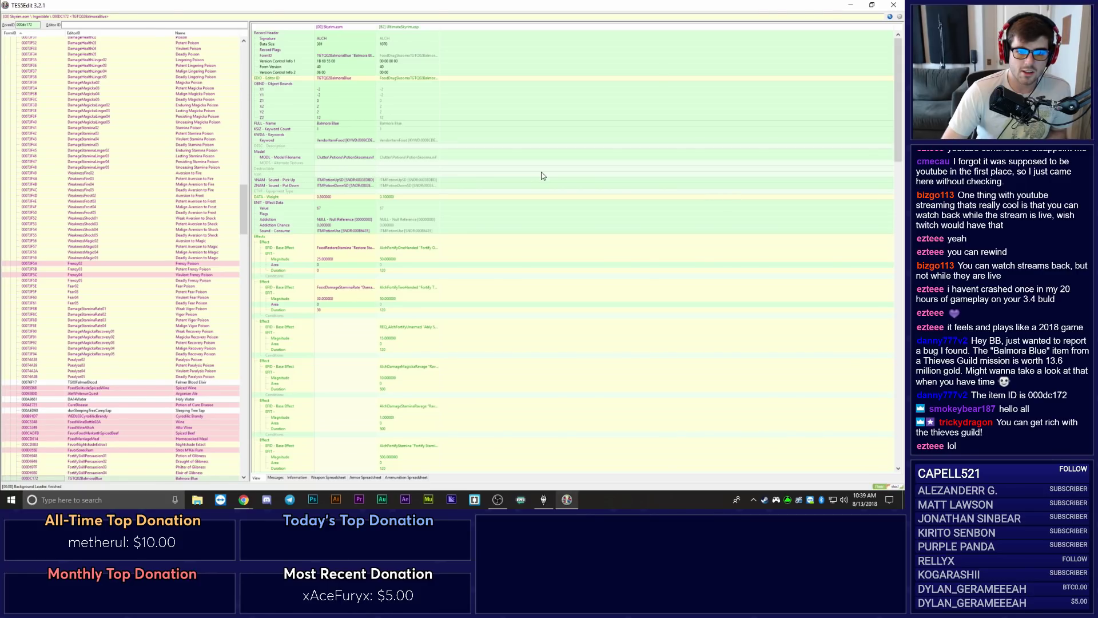
Examine the Balmora Blue record's effects, conditions and gold value, comparing Skyrim.esm with the UltimateSkyrim.esp override.
scroll(497, 171, down, 9)
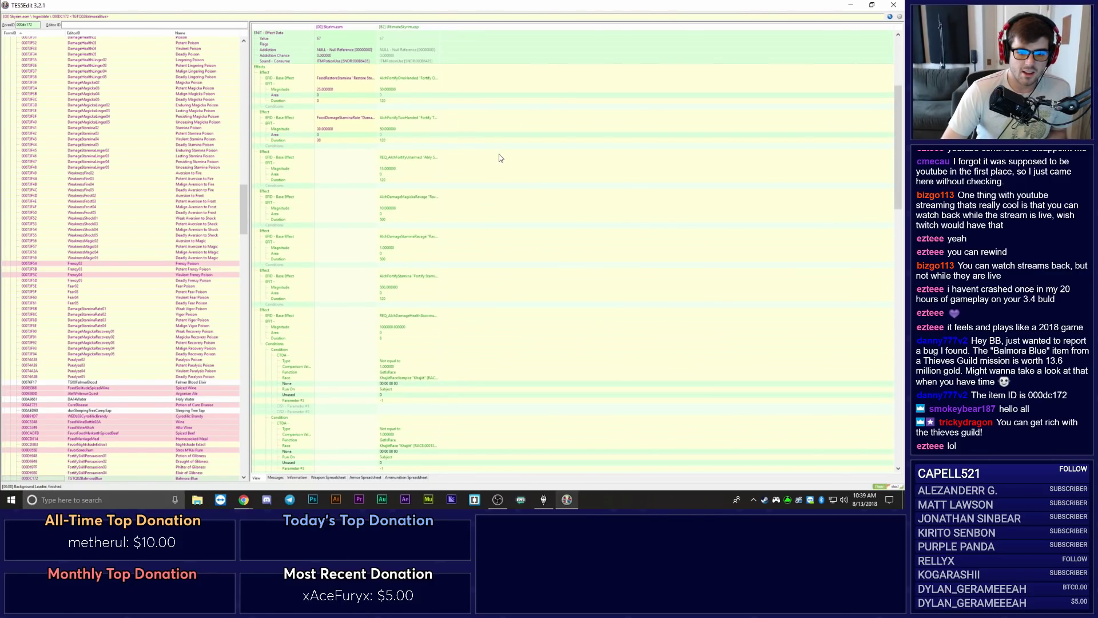
scroll(499, 155, down, 18)
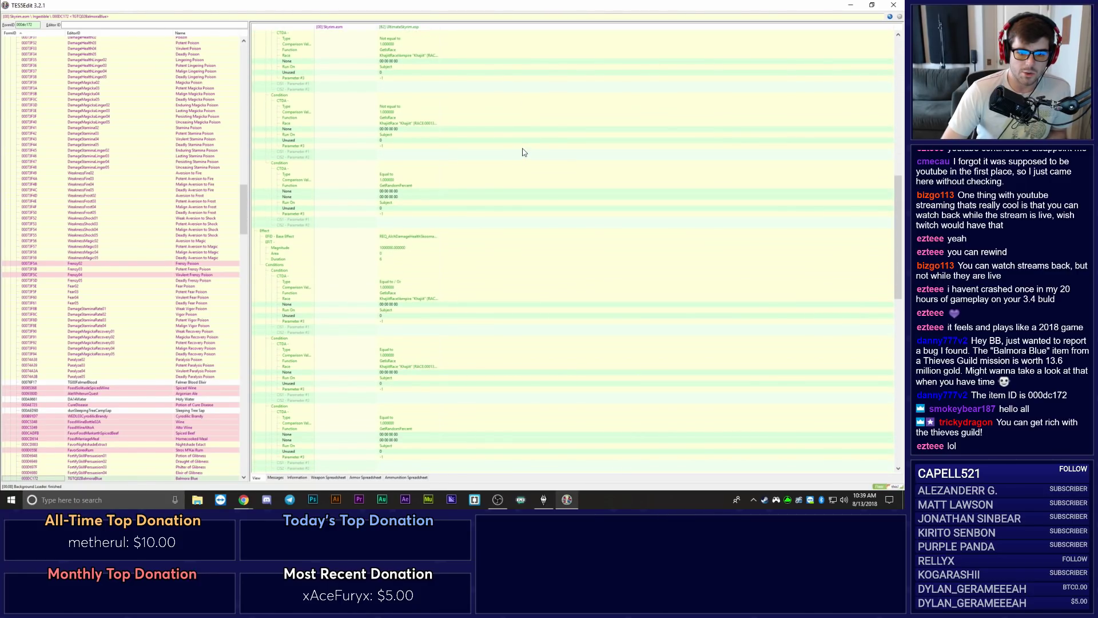
scroll(523, 191, down, 20)
scroll(529, 202, down, 5)
scroll(506, 309, up, 15)
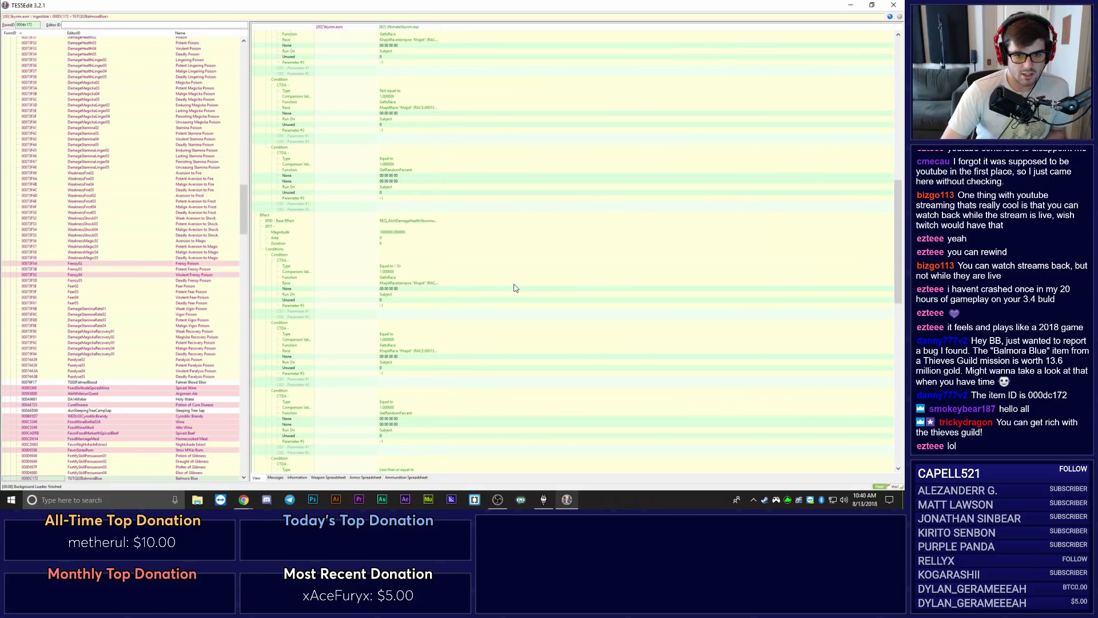
scroll(515, 288, up, 15)
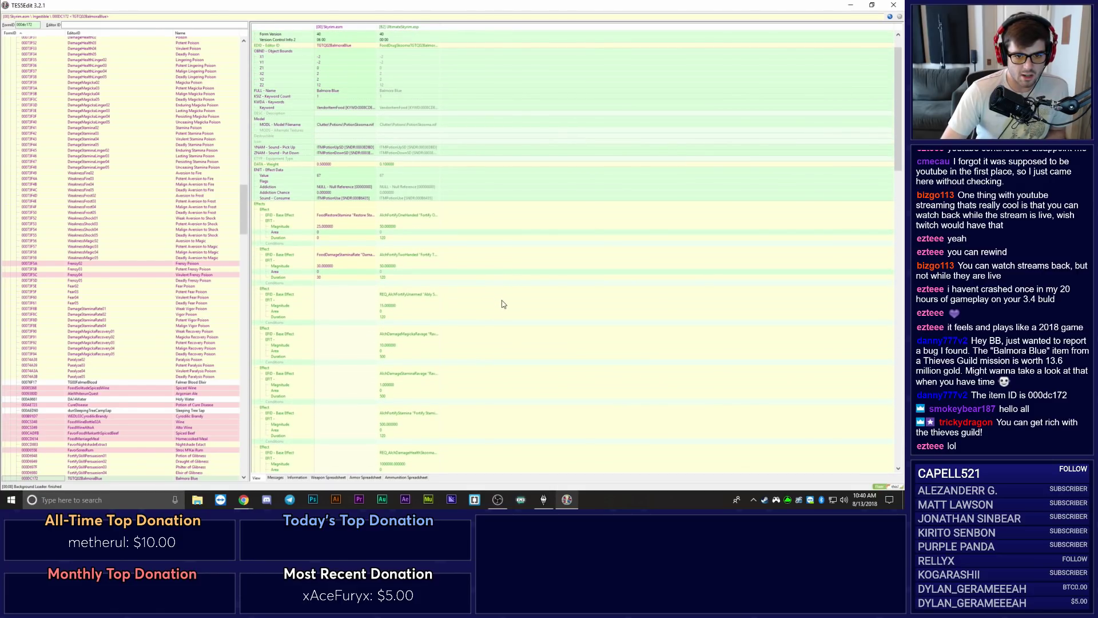
click(388, 177)
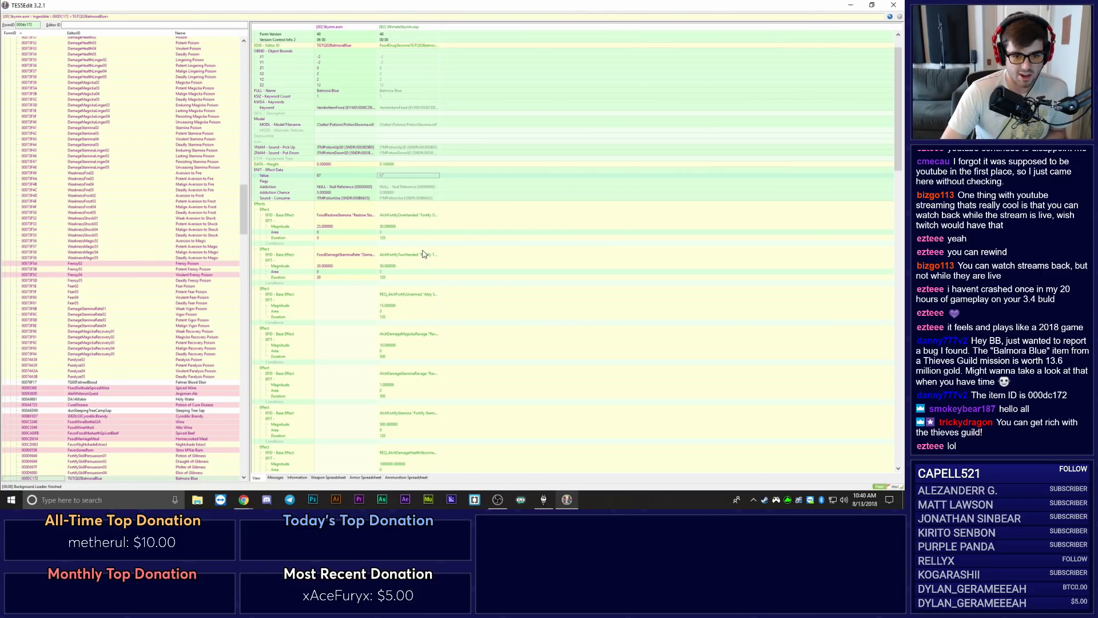